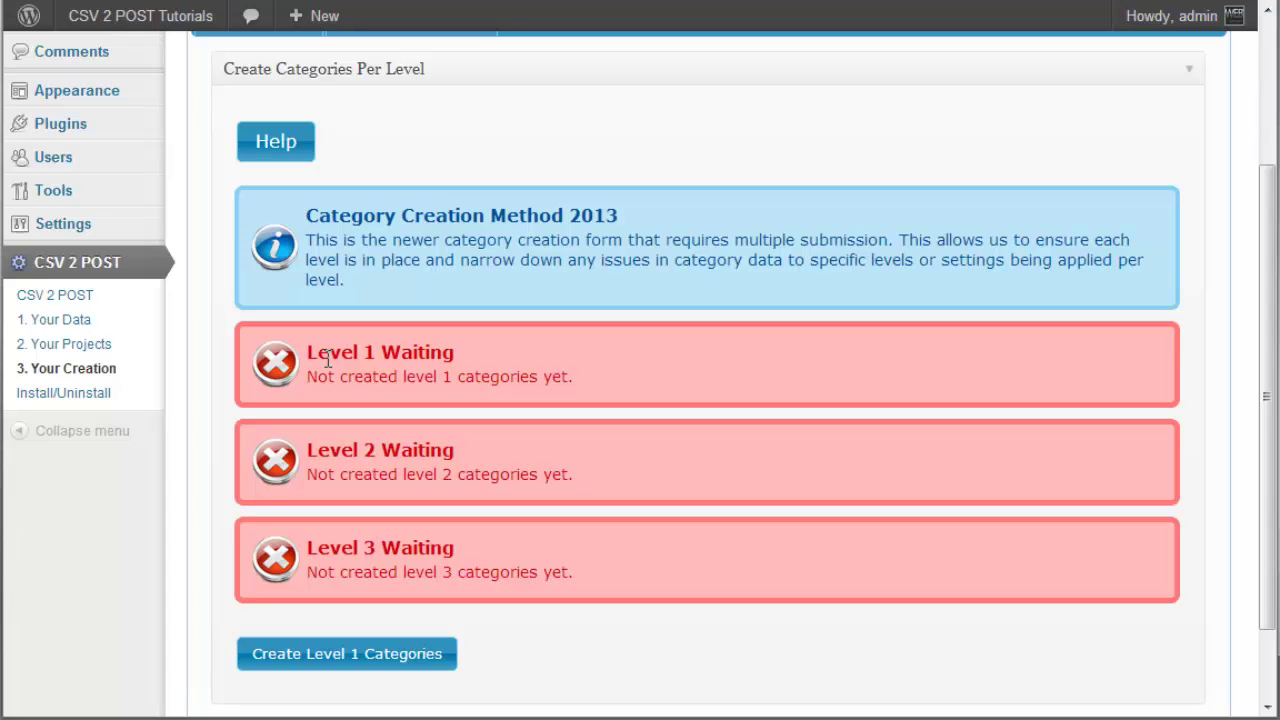
Step: Open the category settings of the current post creation project
click(92, 345)
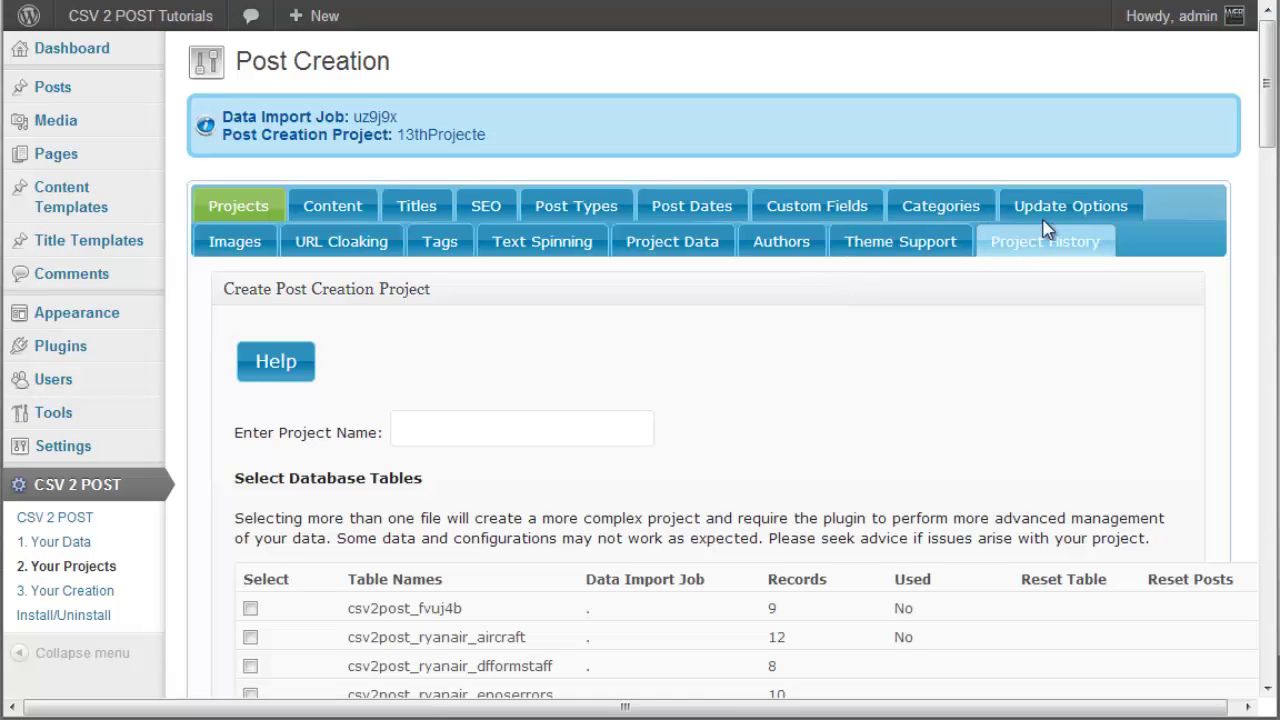
click(920, 208)
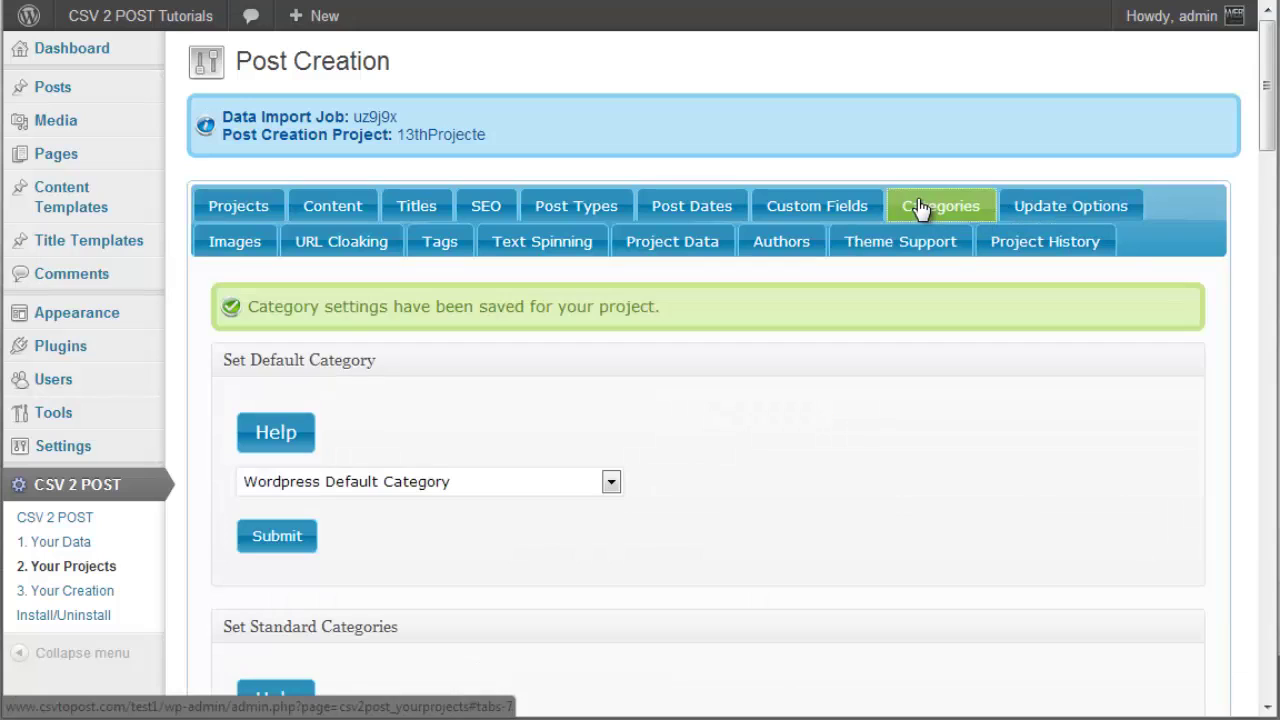
scroll(471, 308, down, 1)
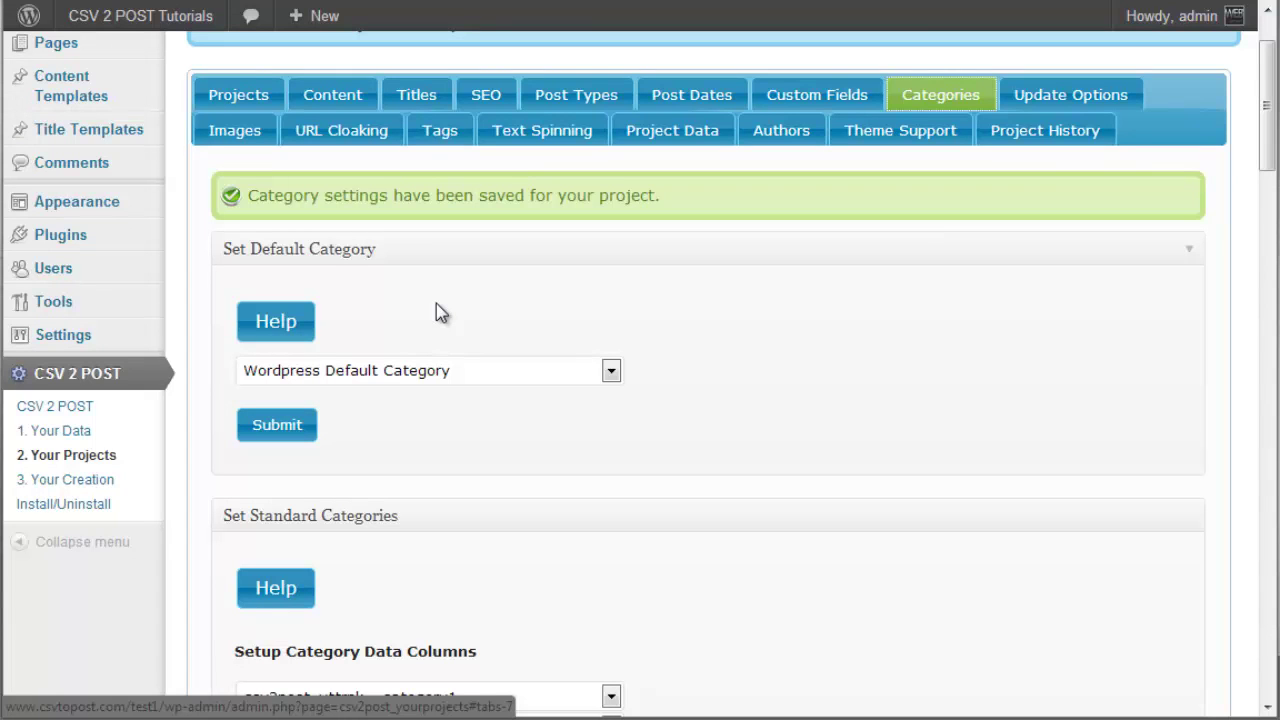
Step: Choose 298 - test3 as the project's default category
scroll(436, 313, down, 1)
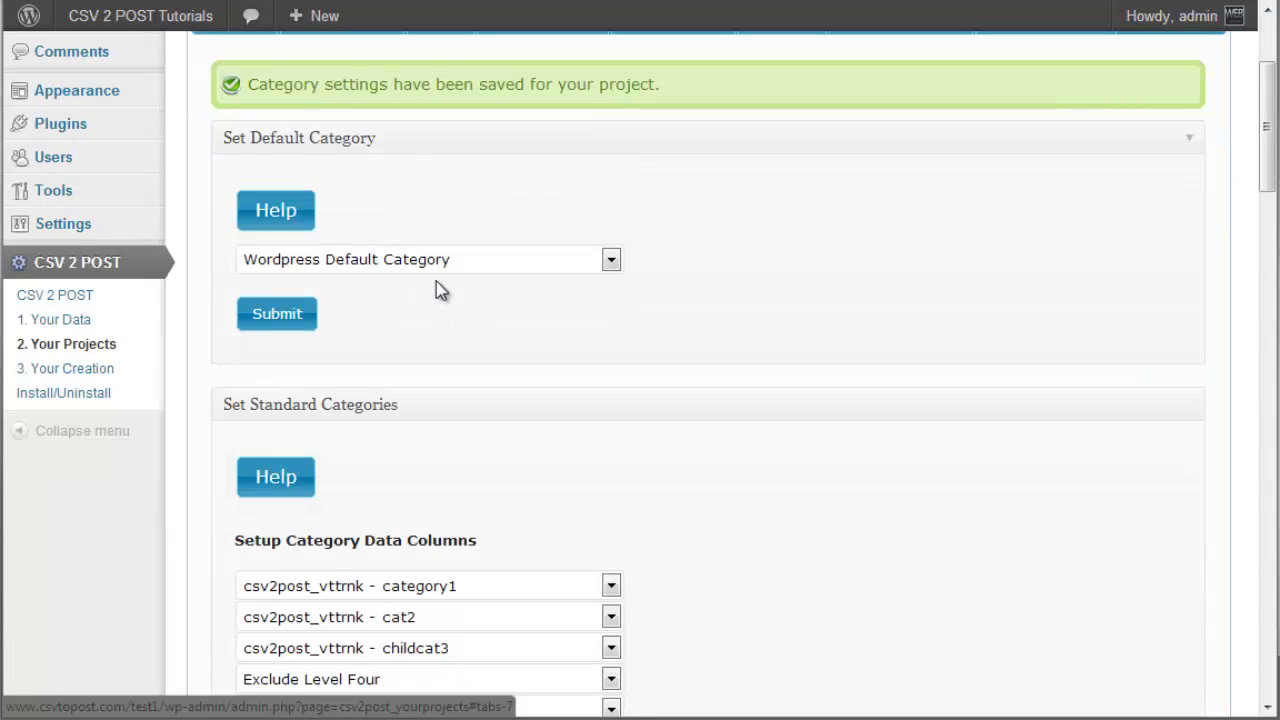
click(448, 259)
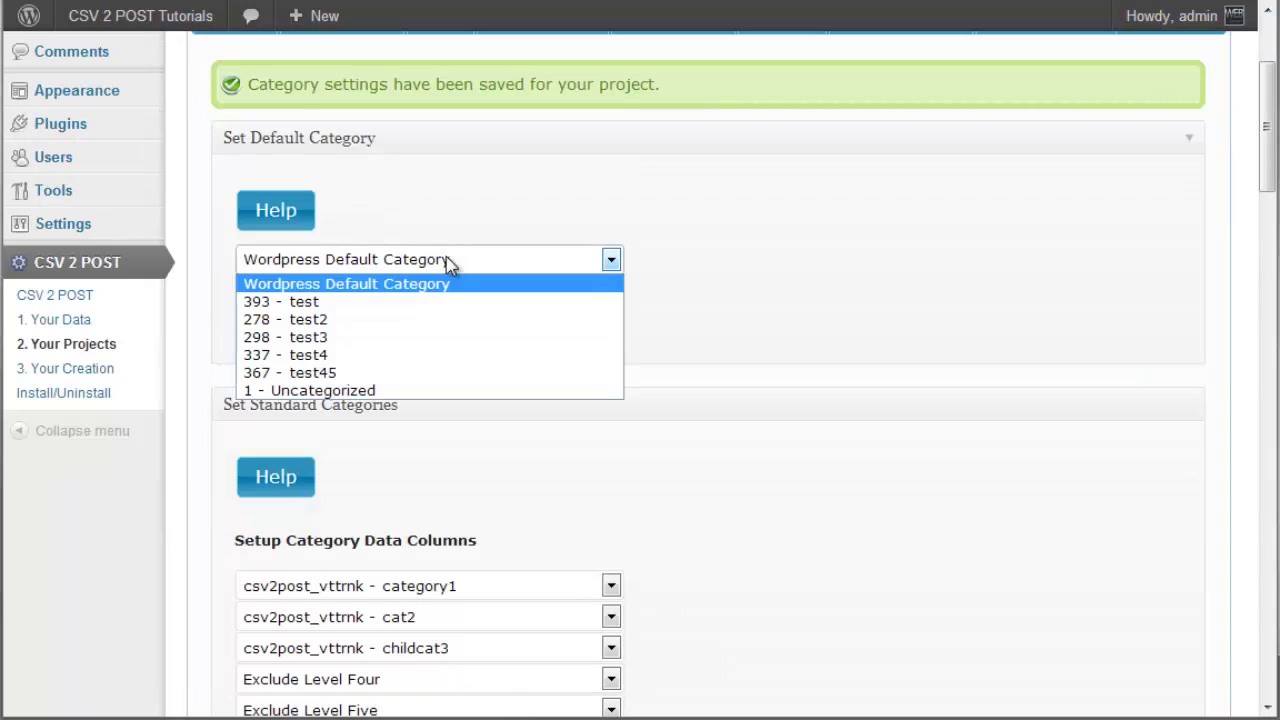
click(395, 337)
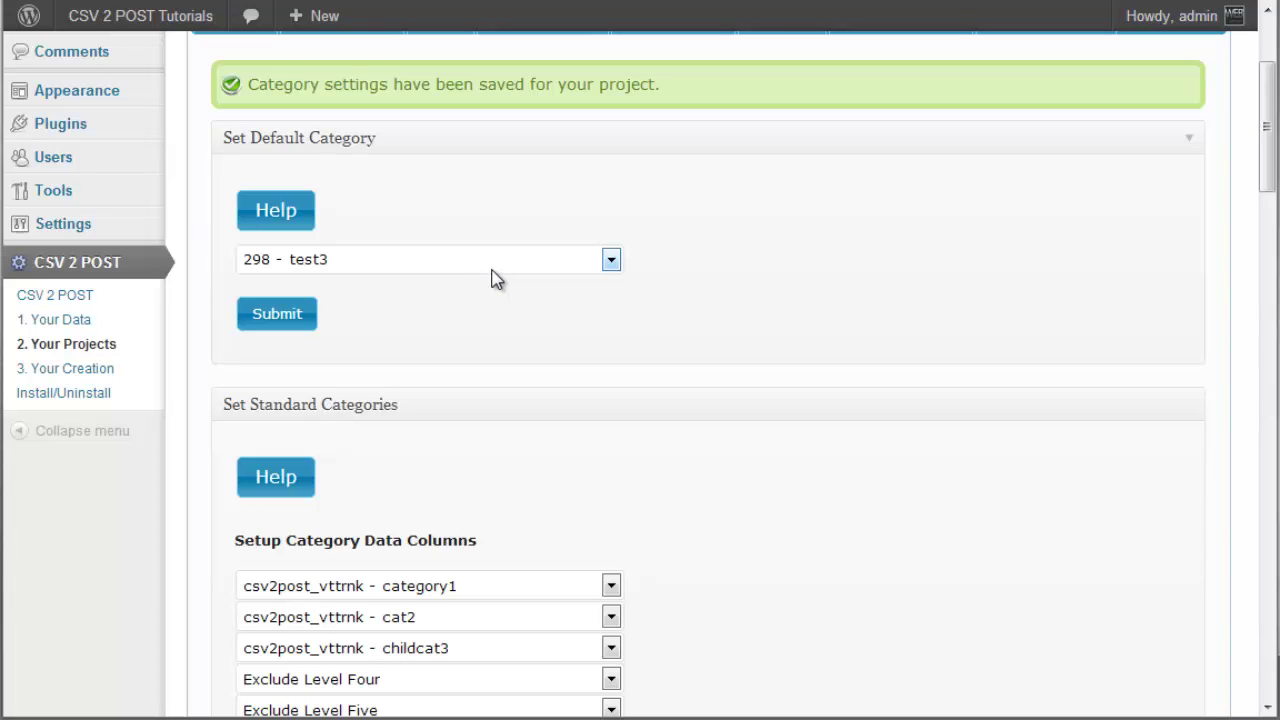
Step: Save the standard category setup with only the last category applied to posts
scroll(497, 278, down, 3)
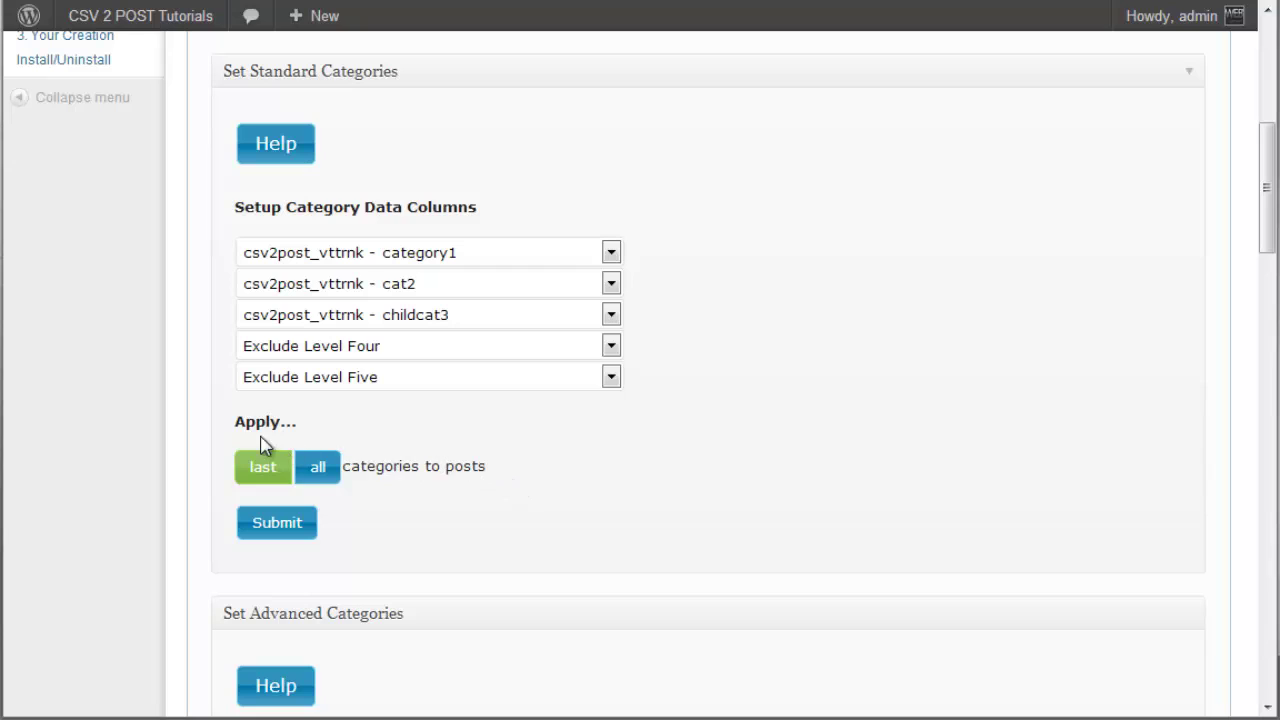
click(320, 474)
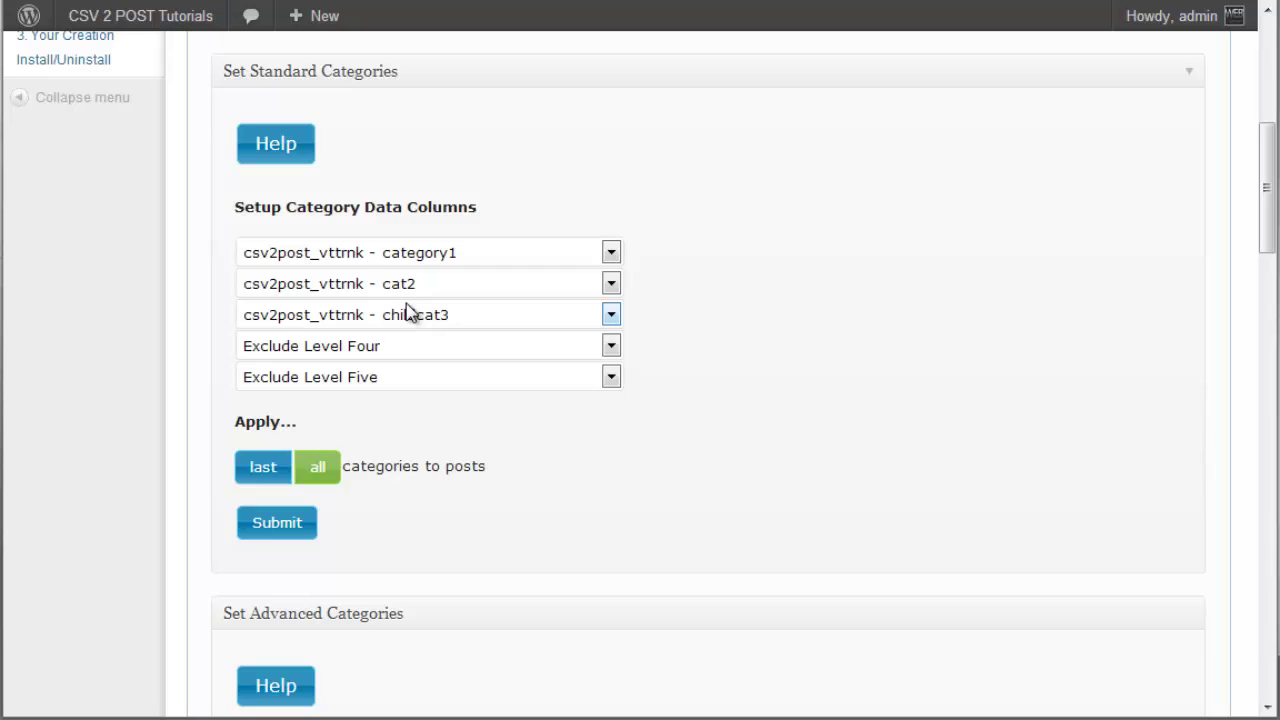
click(284, 475)
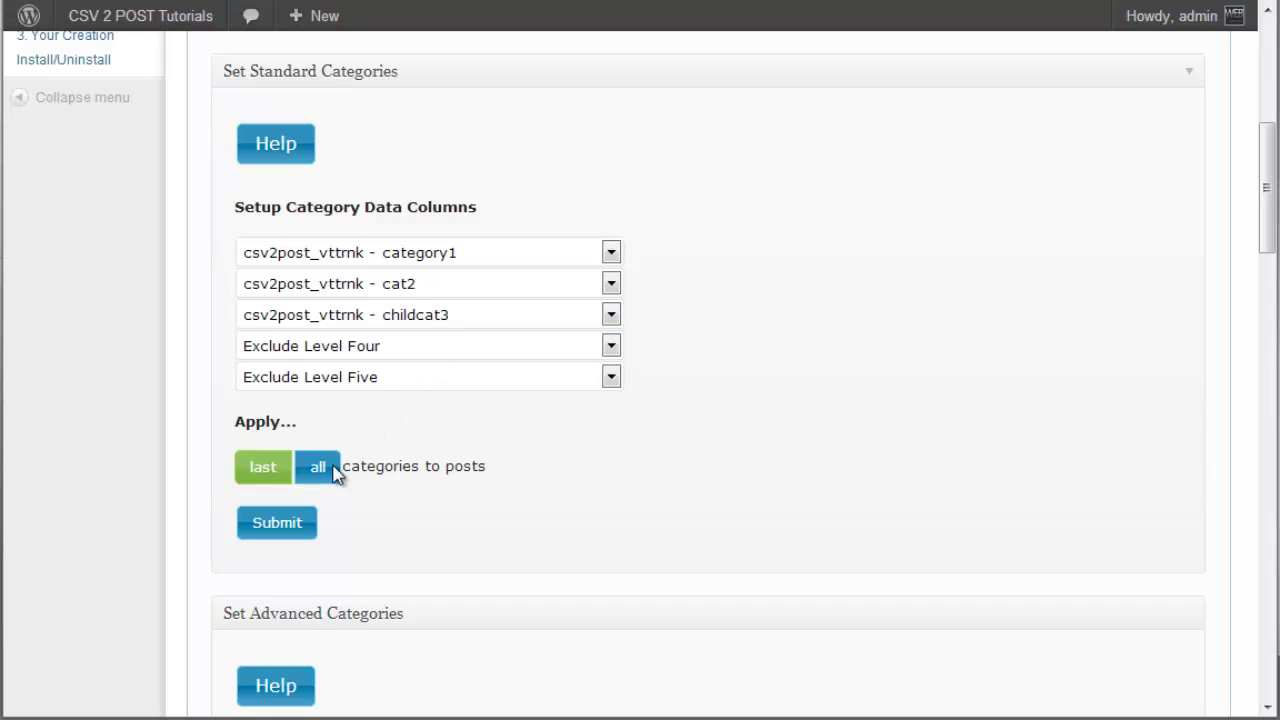
click(303, 524)
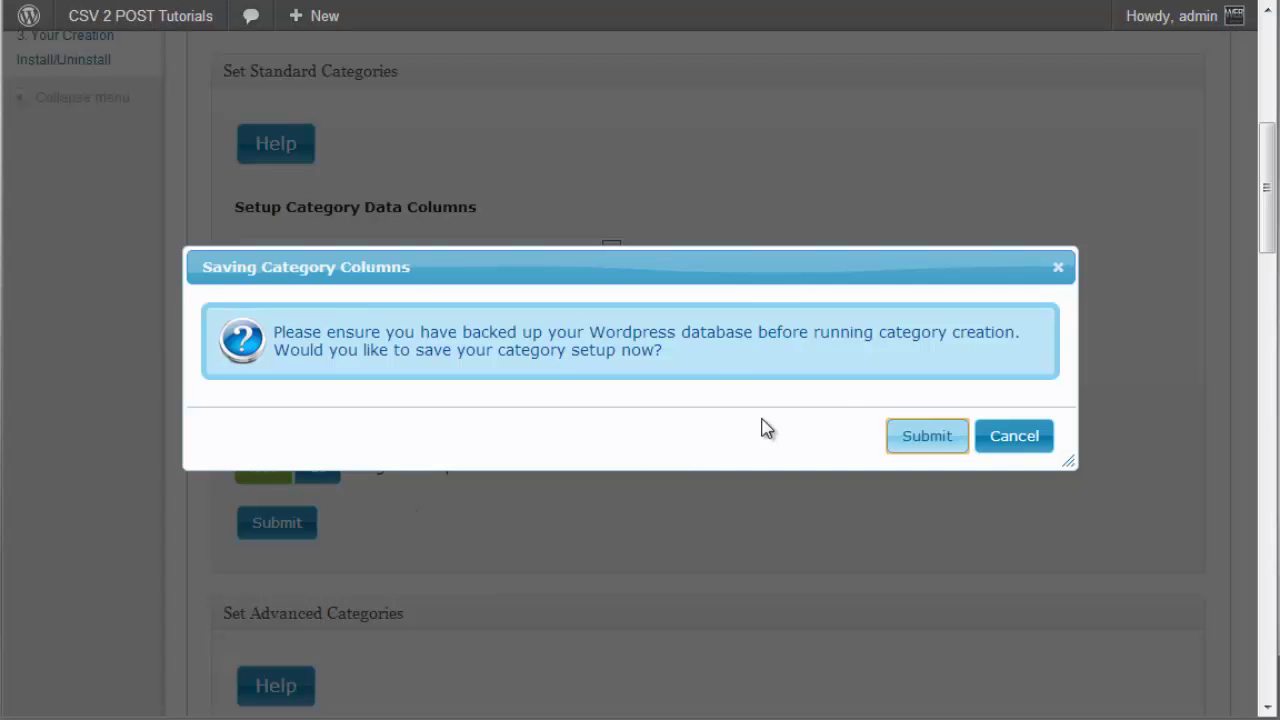
click(929, 442)
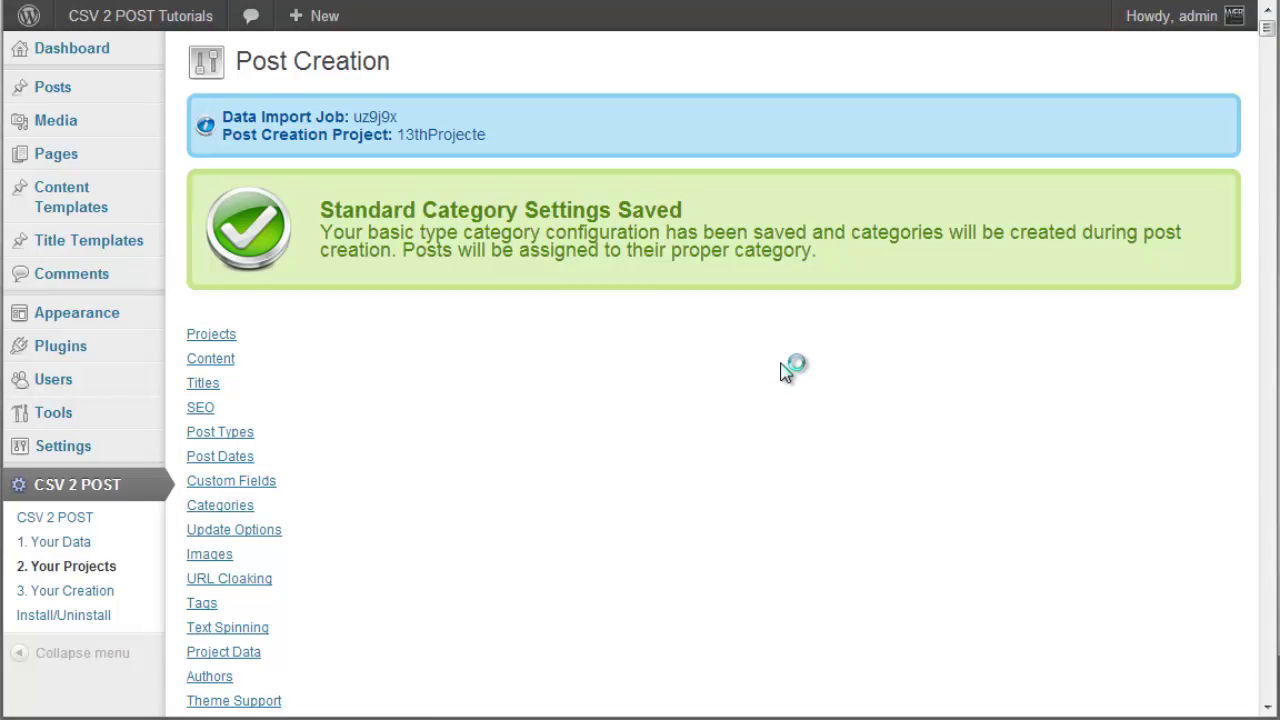
Step: Compare the category data columns in the standard category settings with those in the advanced category settings
scroll(760, 340, up, 5)
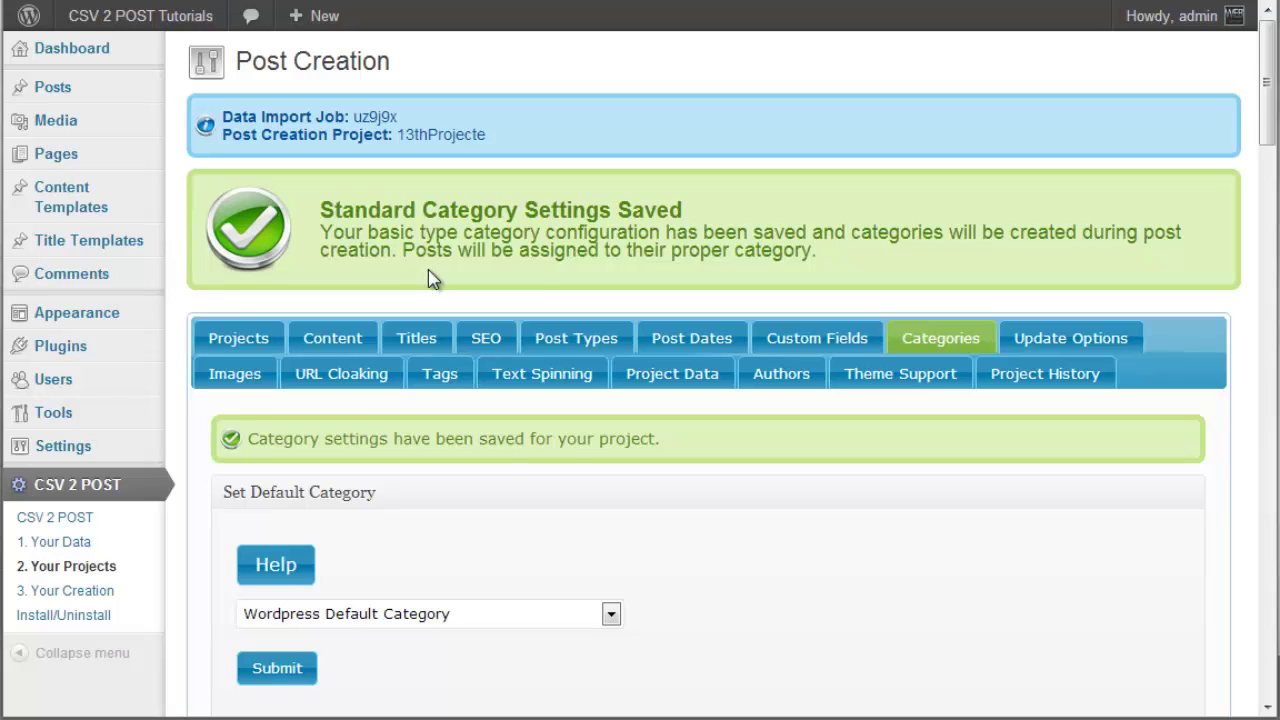
scroll(417, 345, down, 2)
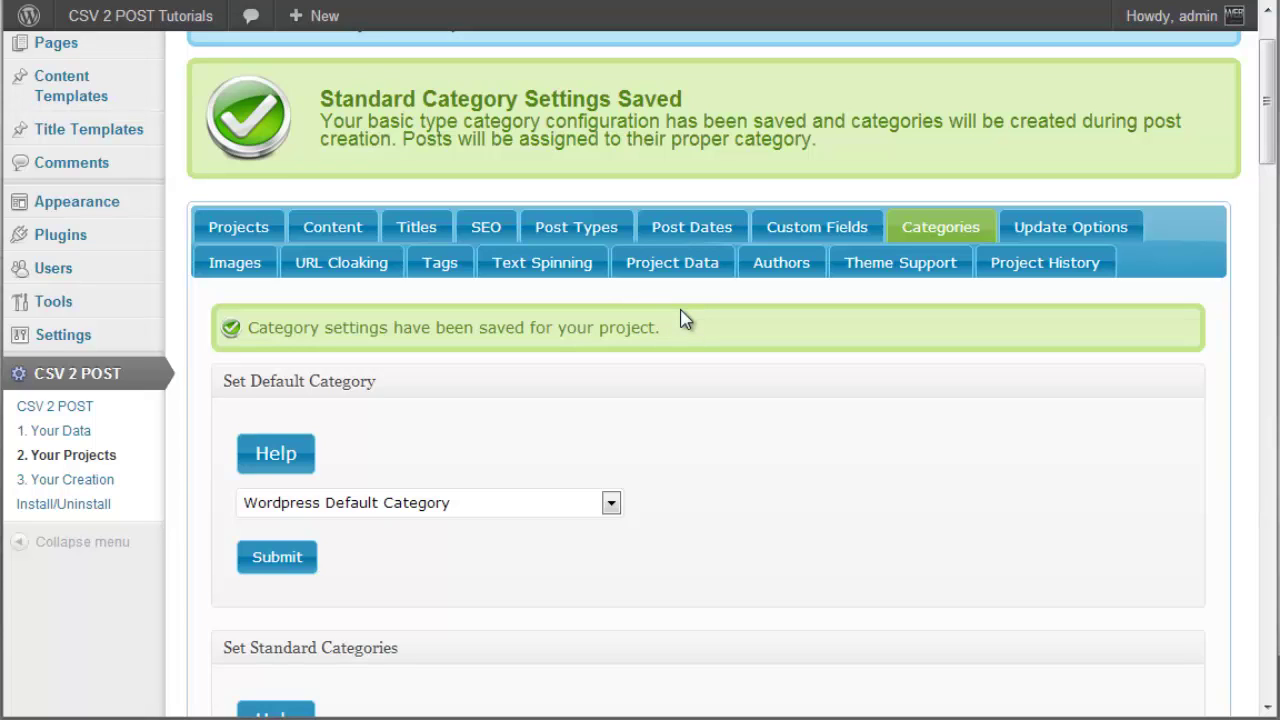
scroll(678, 316, down, 2)
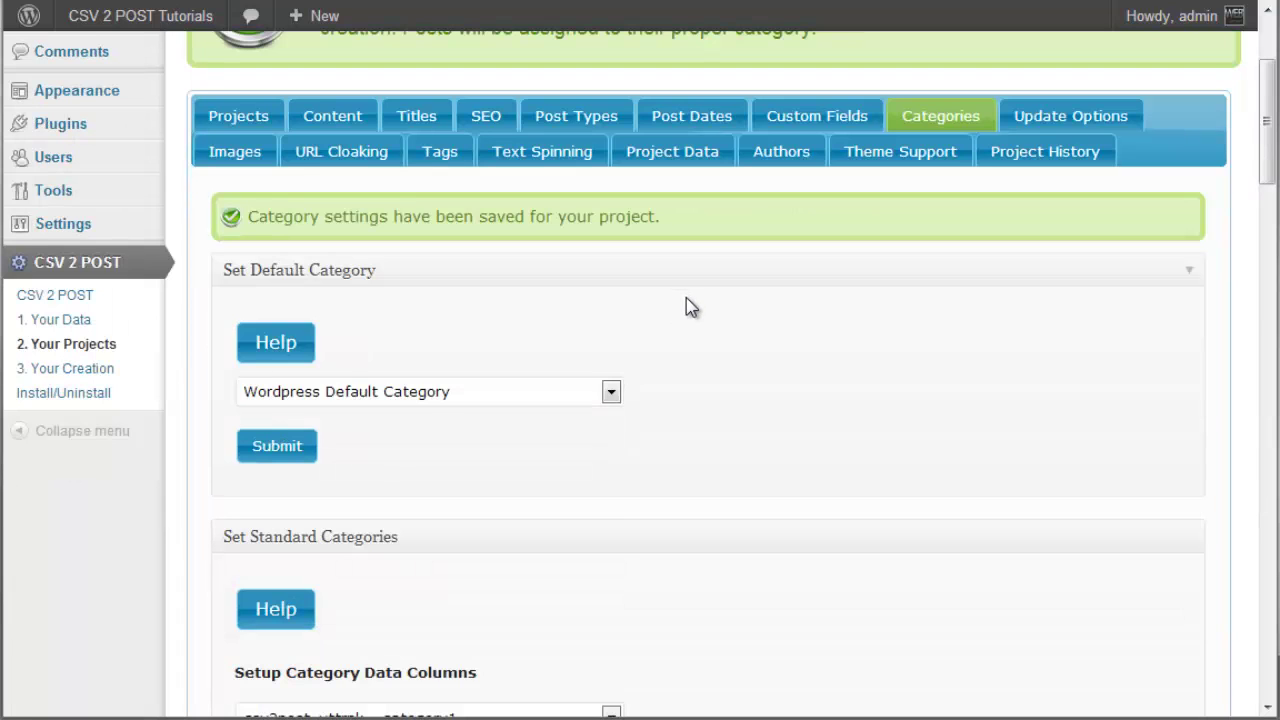
scroll(686, 306, down, 2)
scroll(686, 306, up, 2)
scroll(686, 300, down, 14)
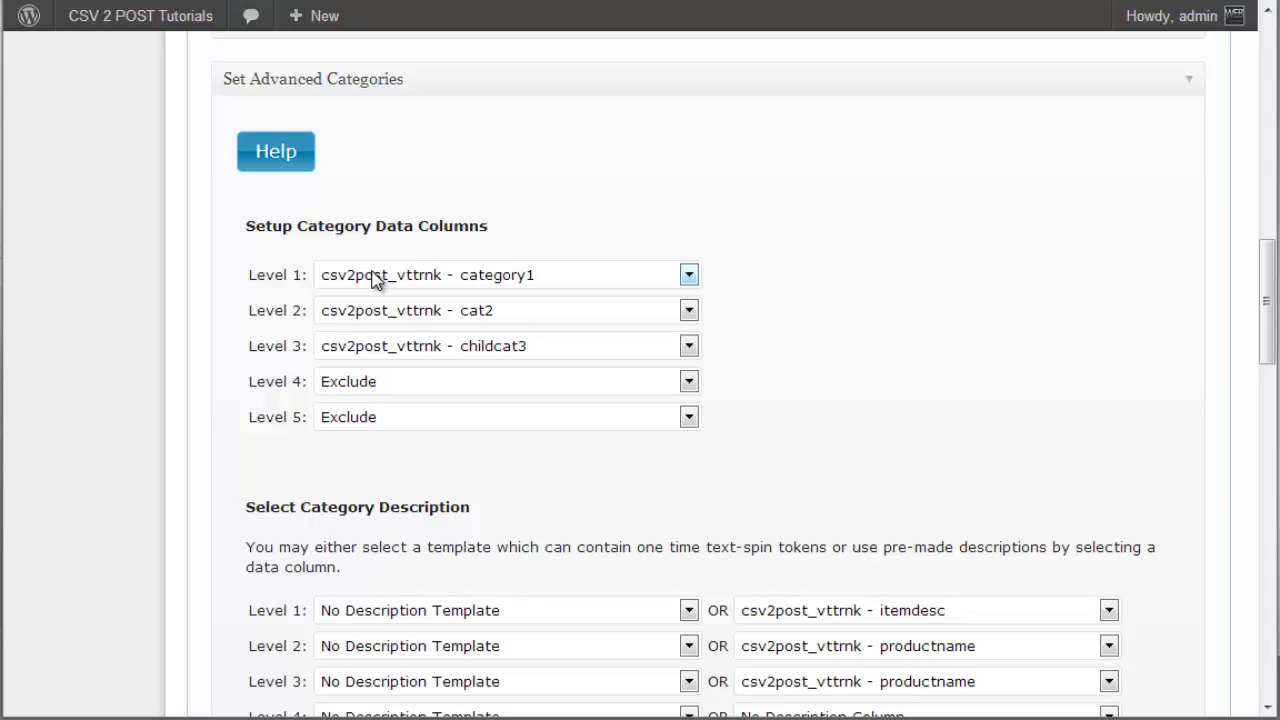
scroll(372, 280, up, 5)
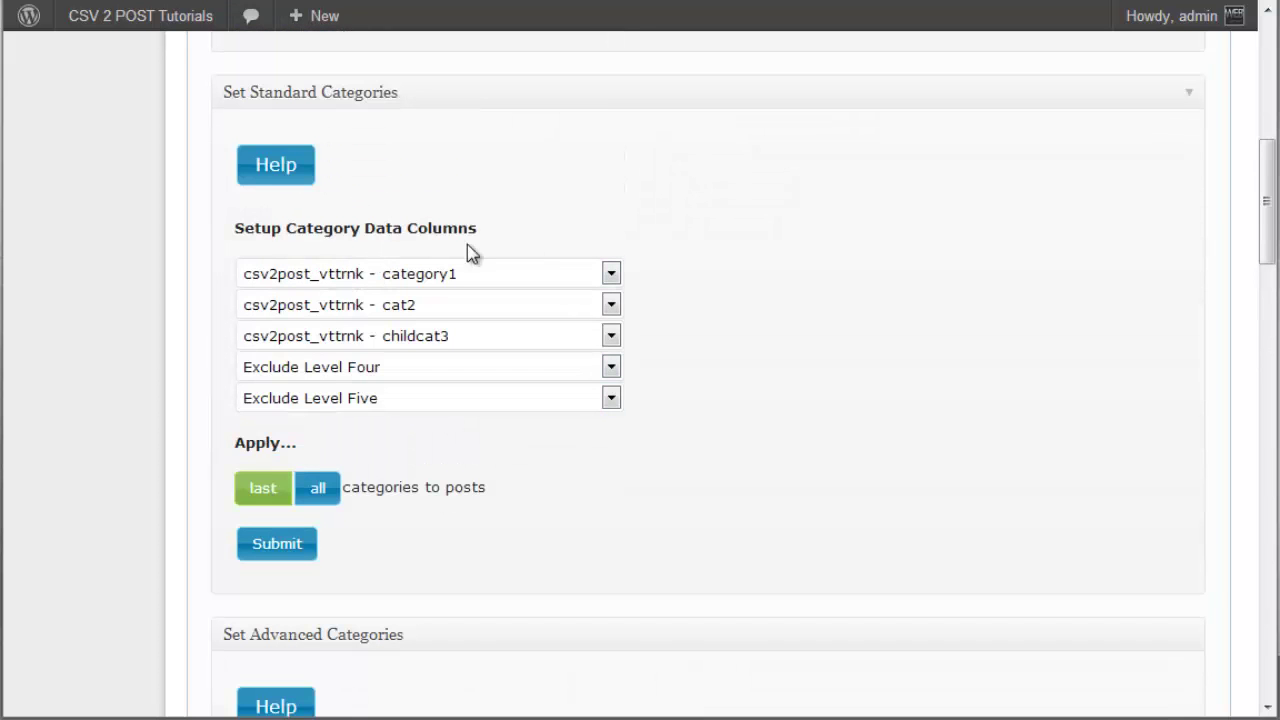
scroll(395, 350, down, 4)
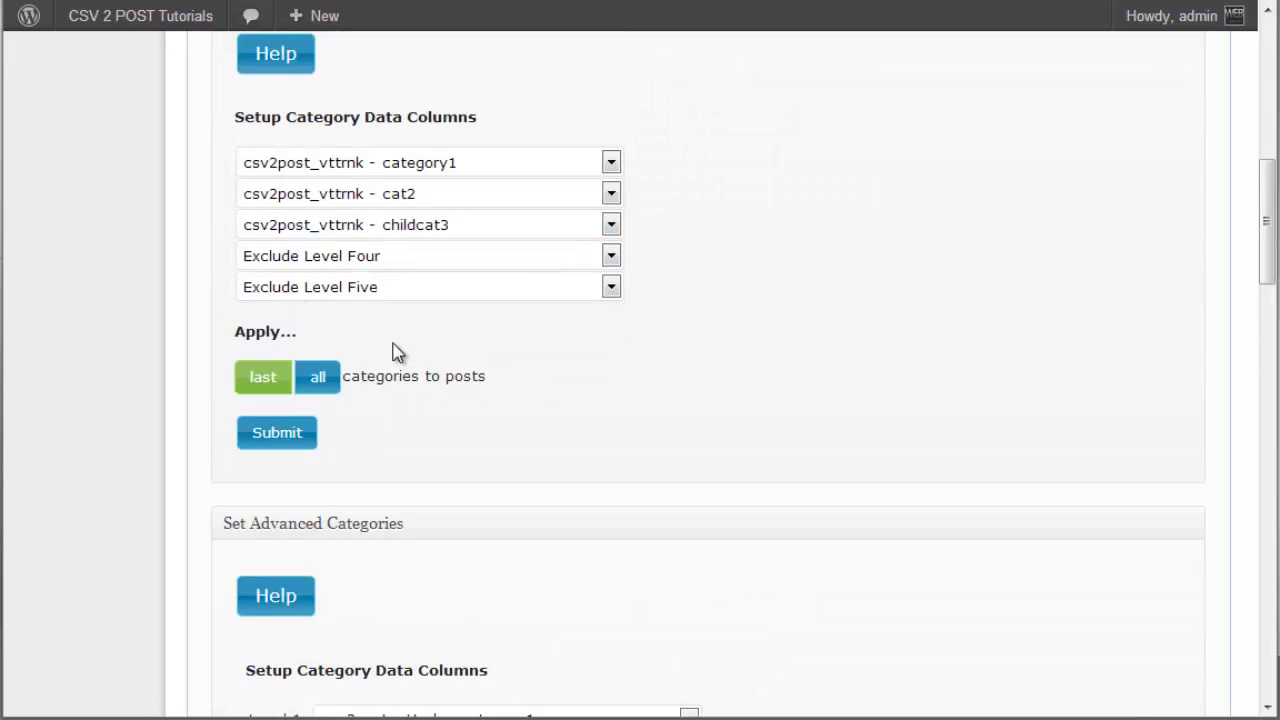
Step: In the advanced category settings, set the Level 1 description template to 17 - testtesttest1 and the description column to csv2post_vttrnk - itemdesc
scroll(395, 345, down, 1)
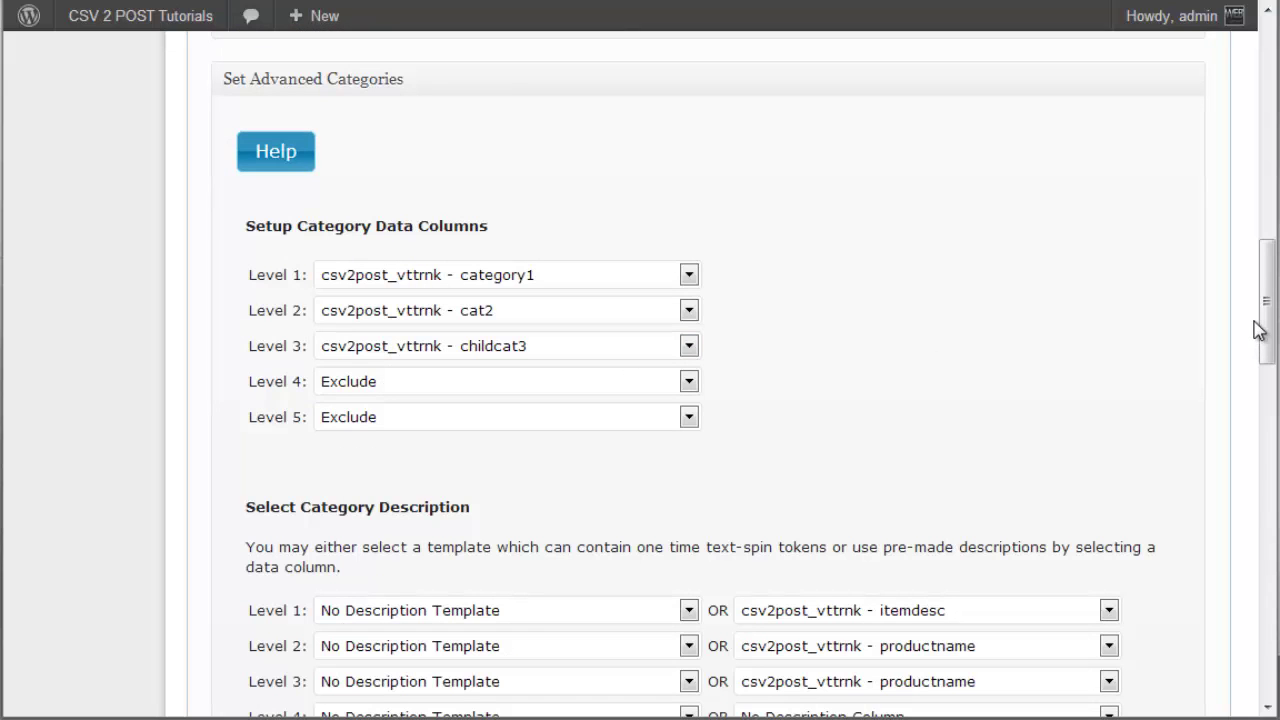
drag(1266, 335, 1271, 382)
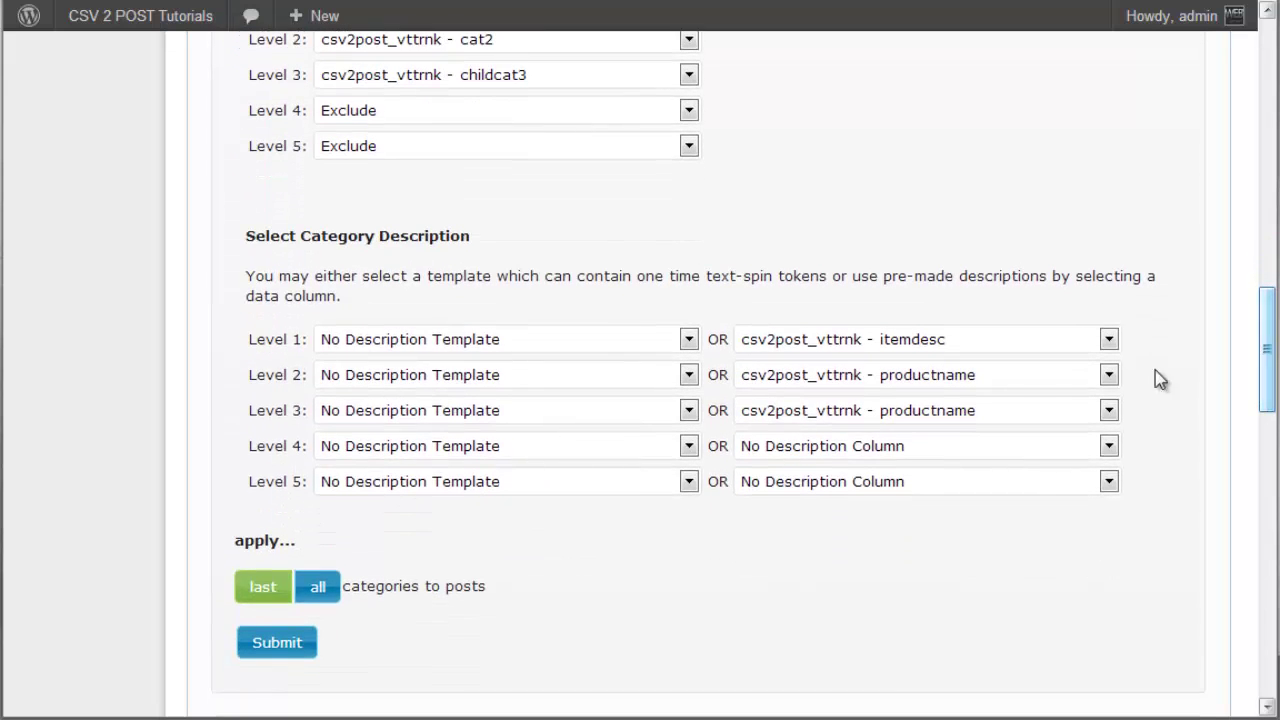
click(490, 342)
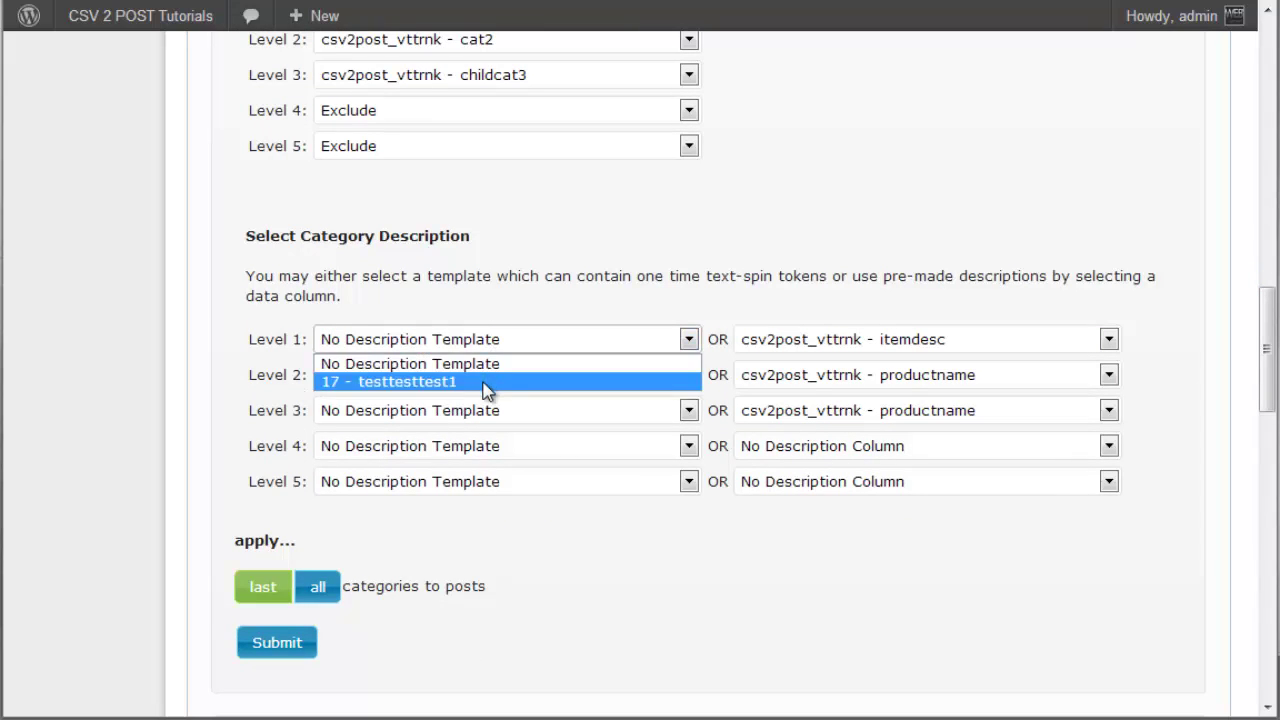
click(487, 384)
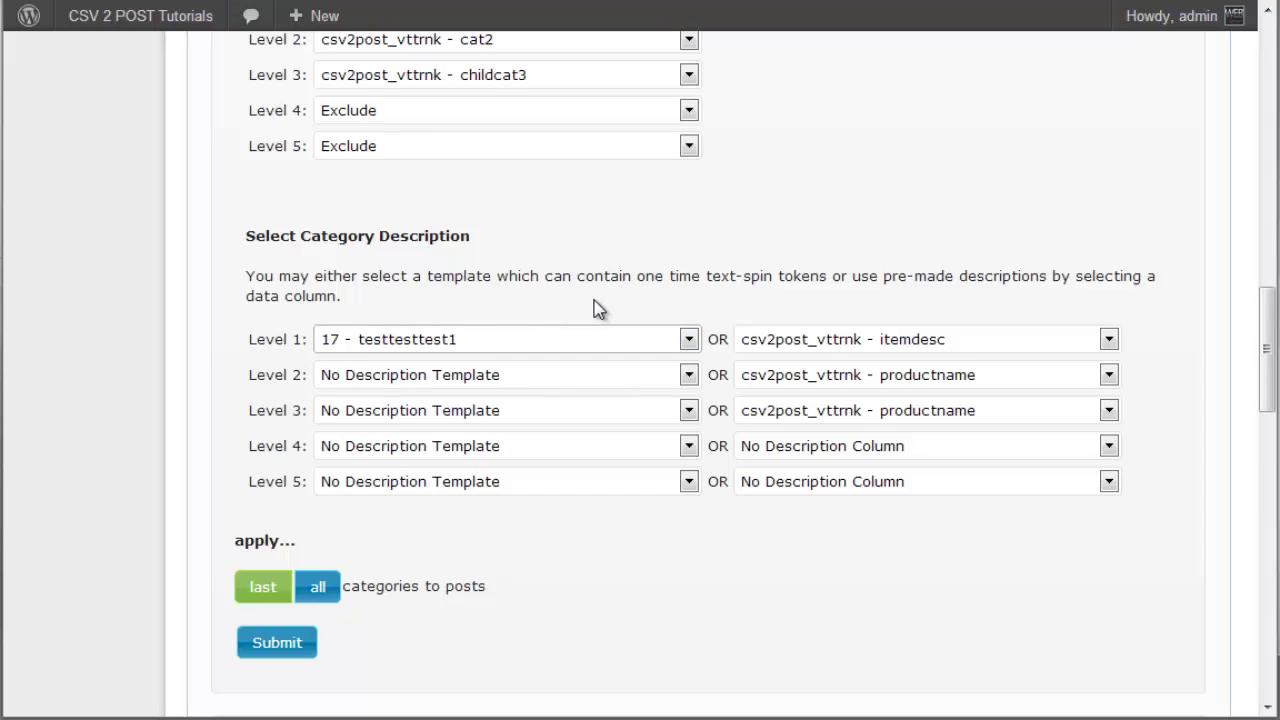
click(780, 344)
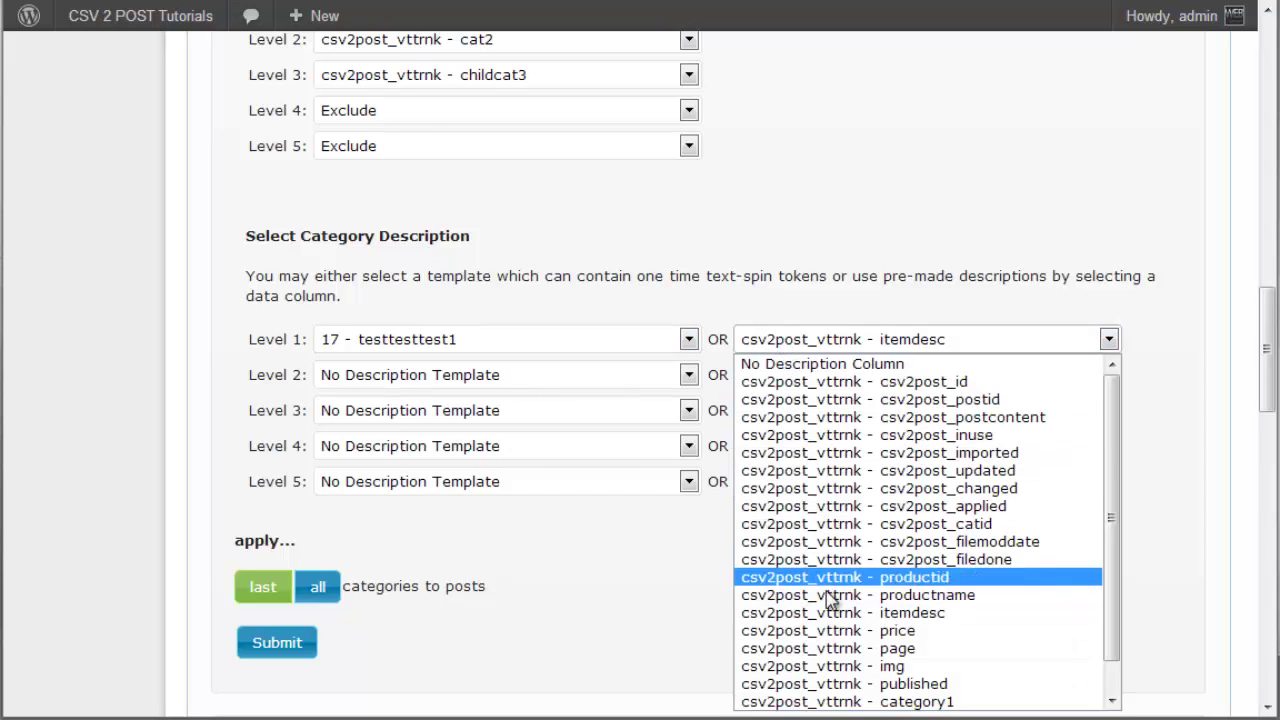
scroll(828, 637, down, 1)
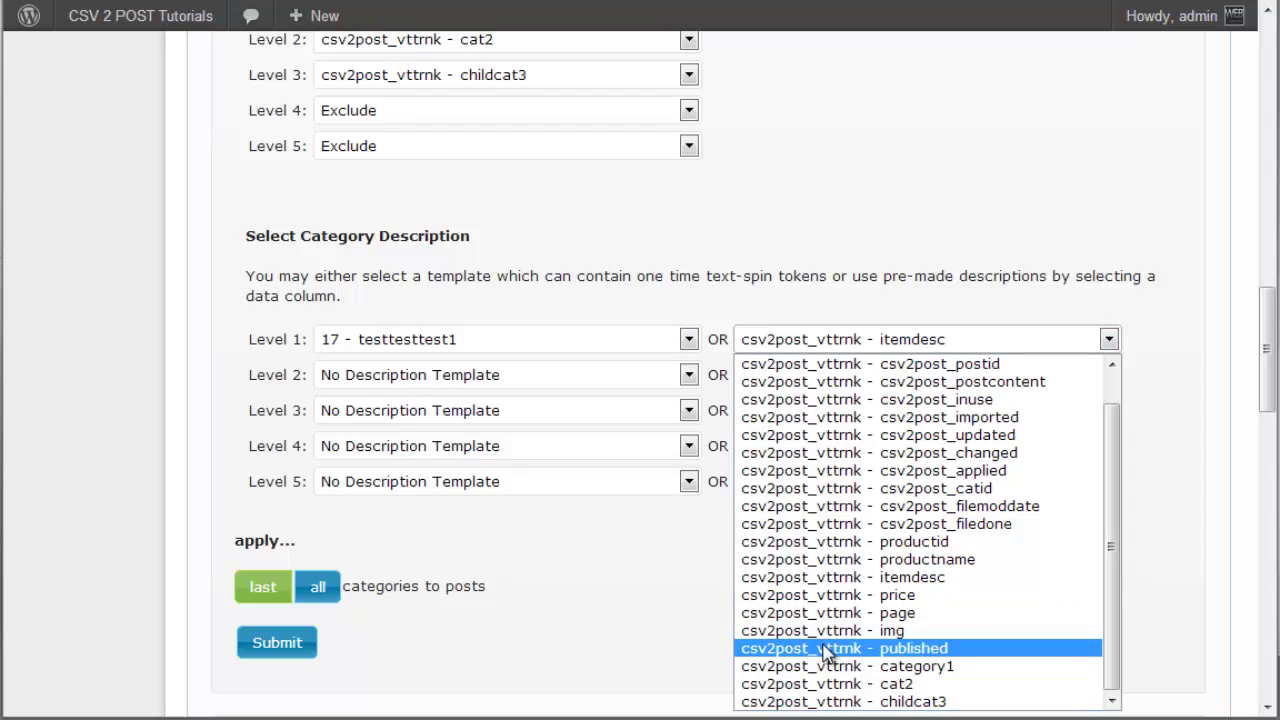
click(815, 578)
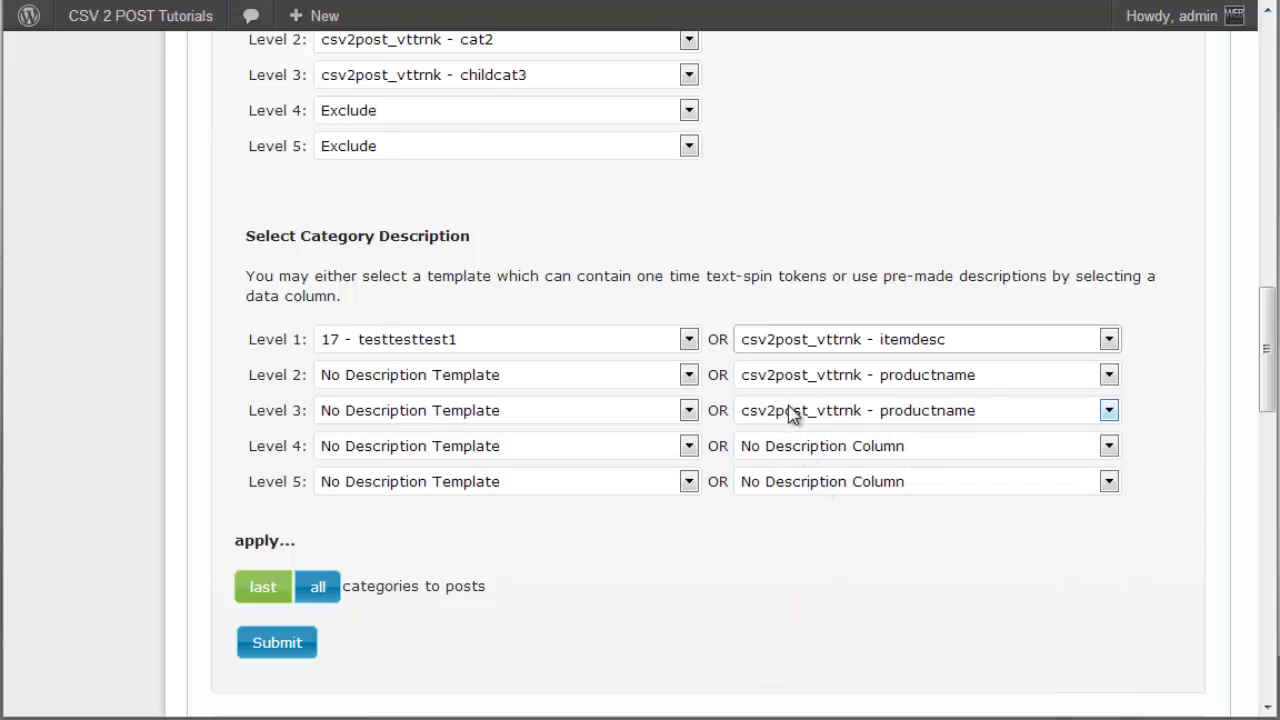
click(560, 306)
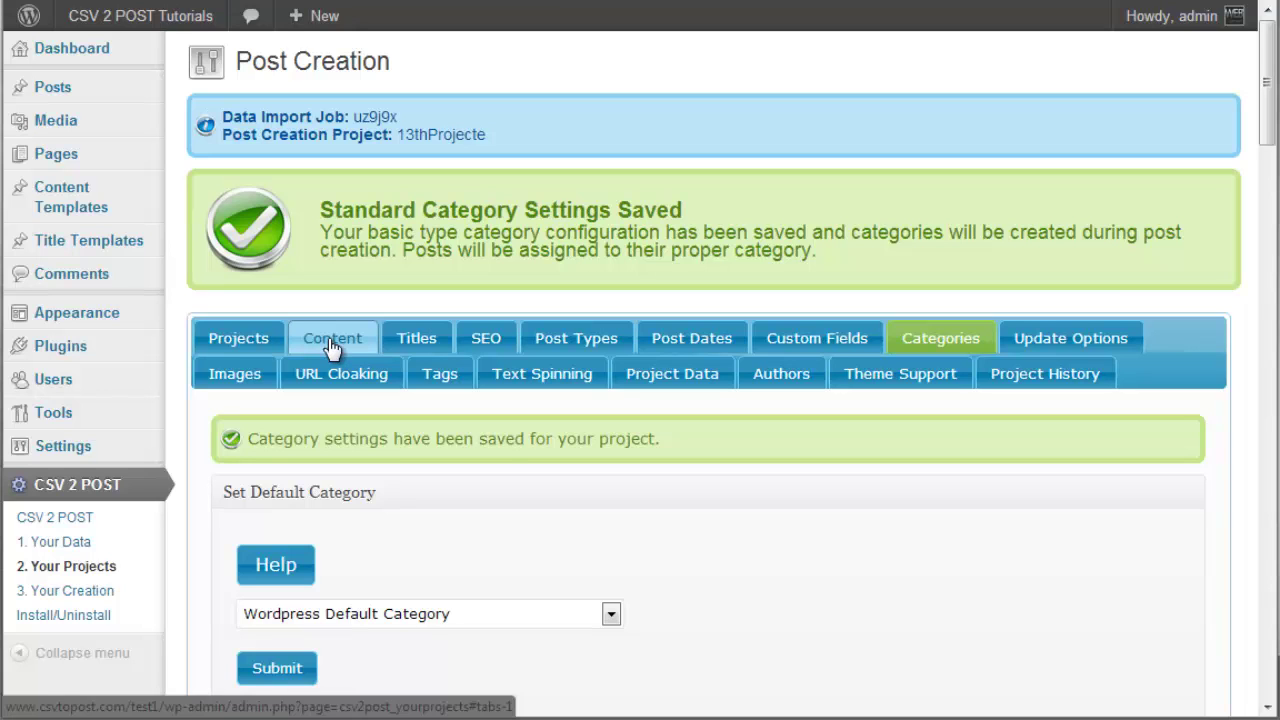
Step: Review the advanced category descriptions and the category map's distinct values and blog category assignments for each level
scroll(486, 380, down, 10)
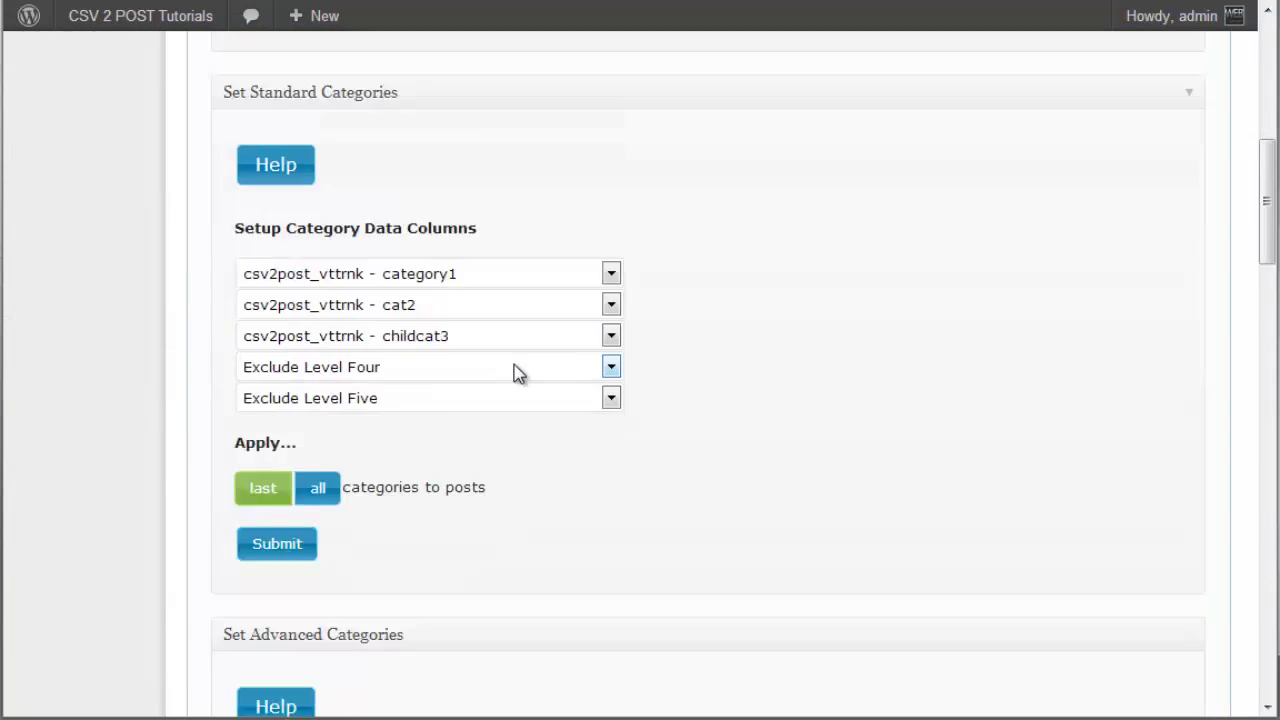
scroll(521, 377, down, 5)
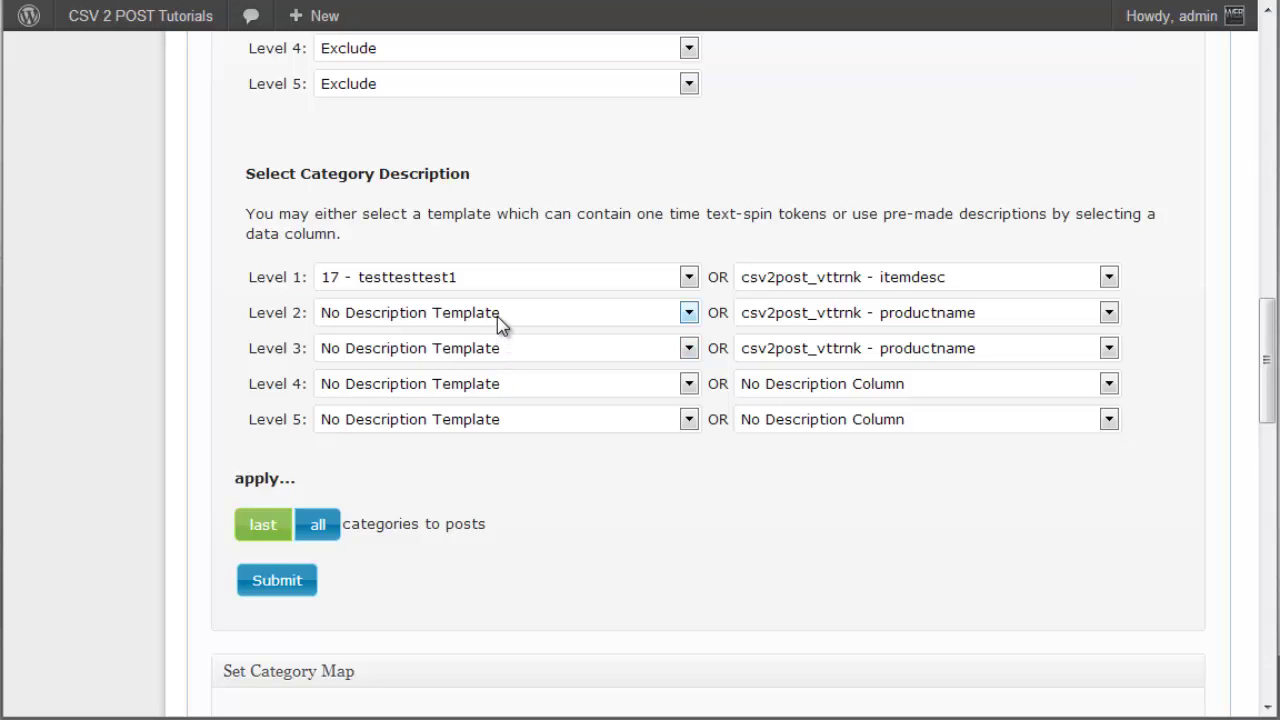
scroll(490, 322, down, 3)
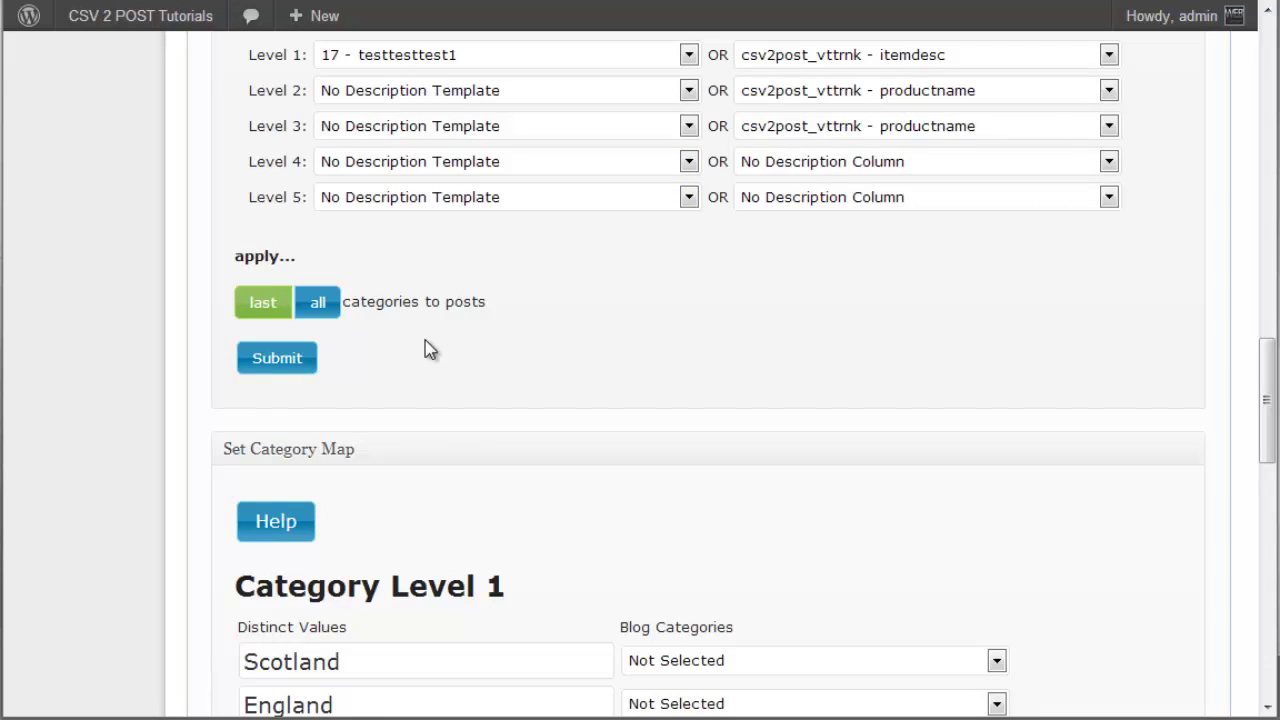
scroll(425, 340, up, 1)
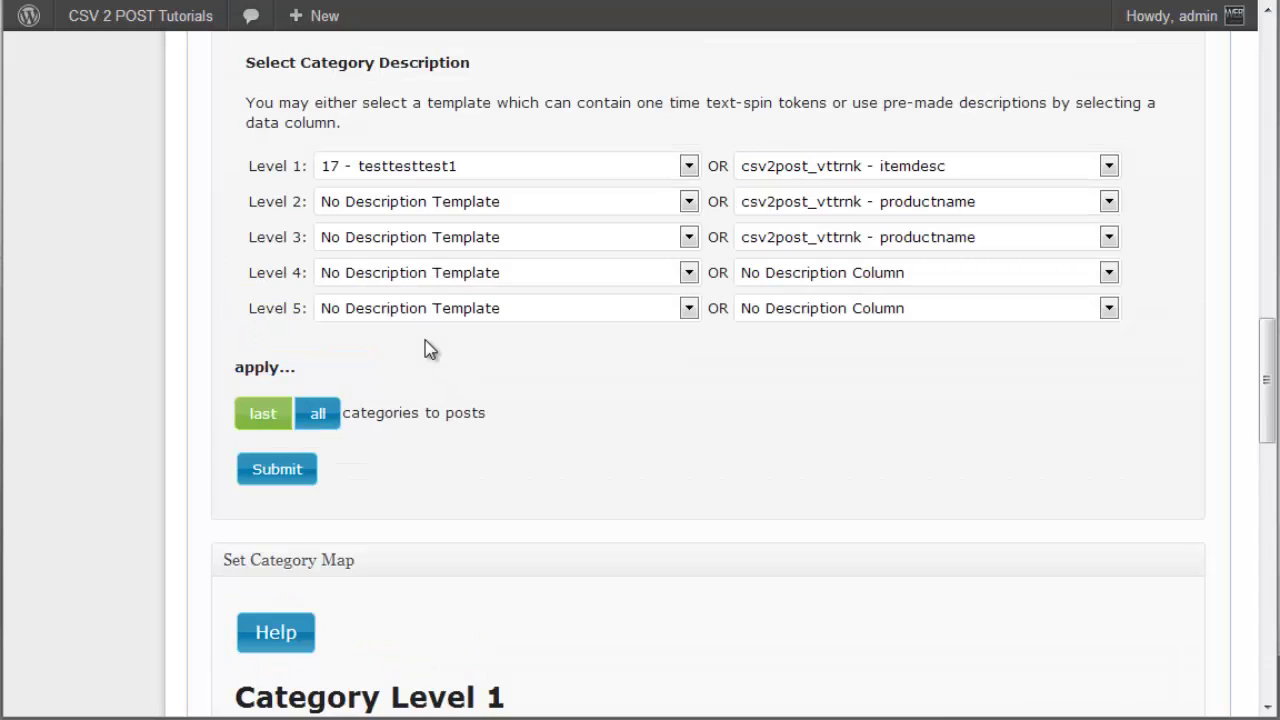
scroll(430, 348, down, 1)
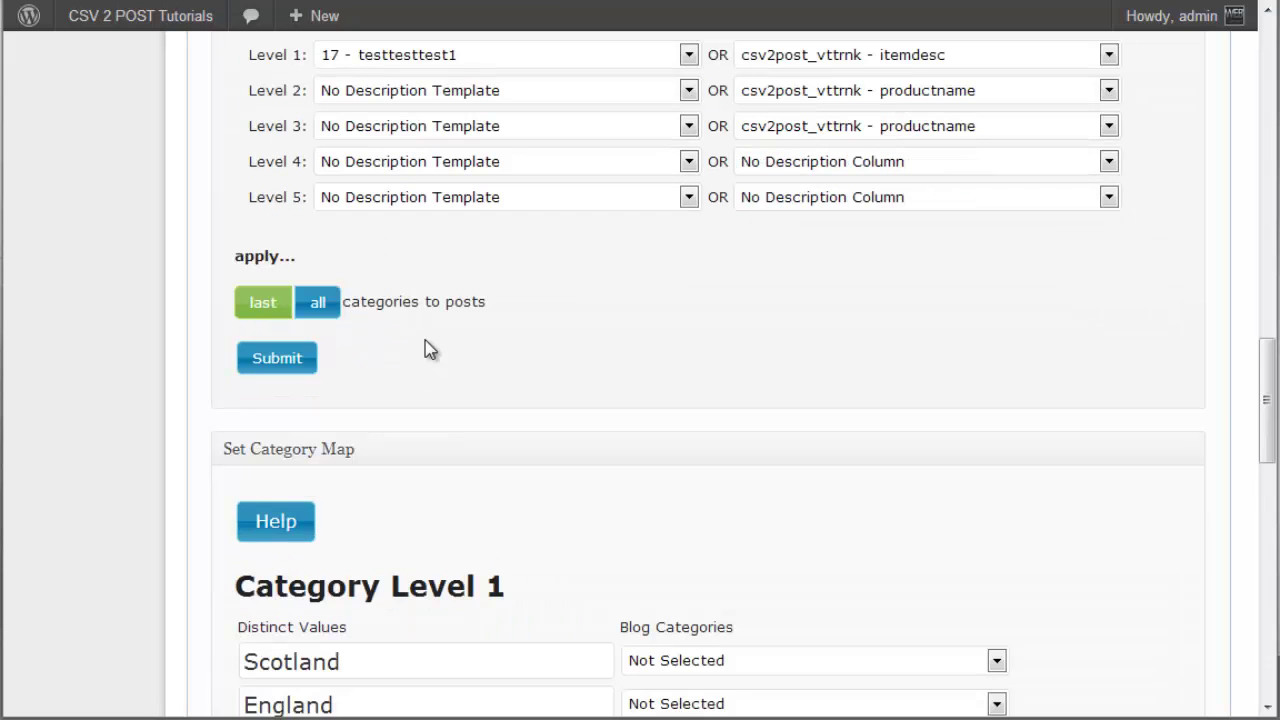
scroll(425, 340, down, 3)
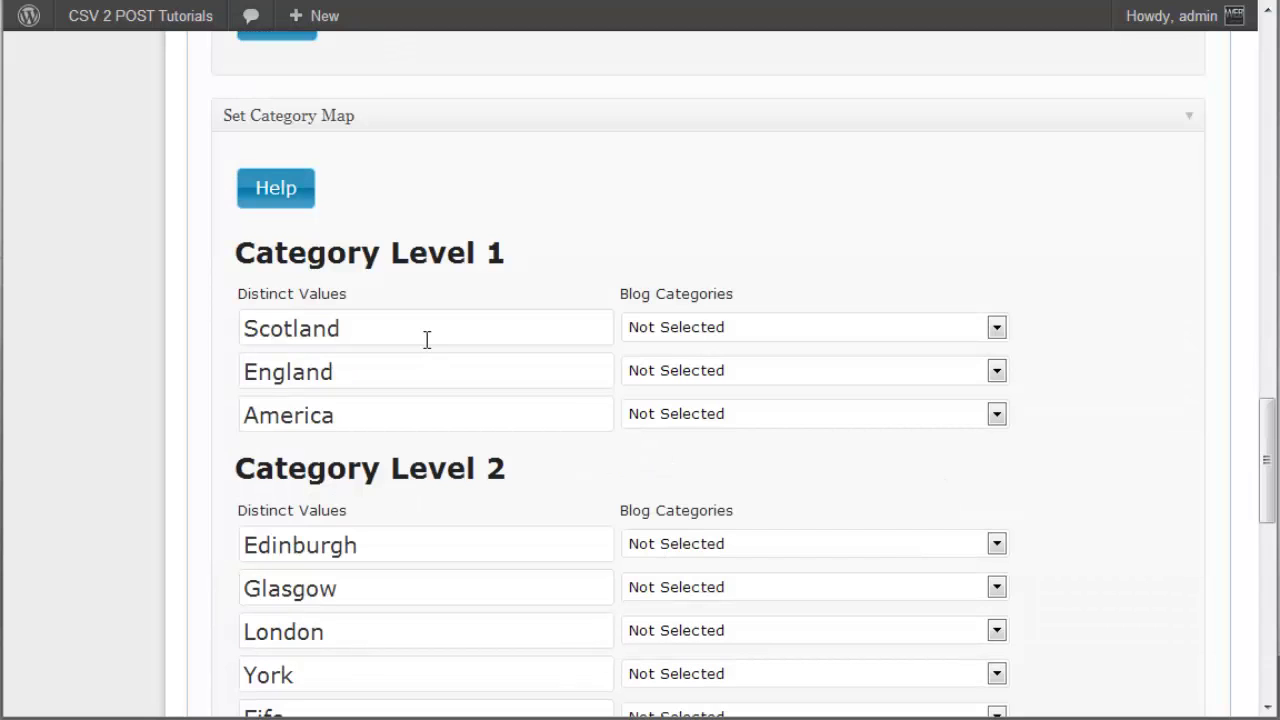
scroll(426, 340, down, 1)
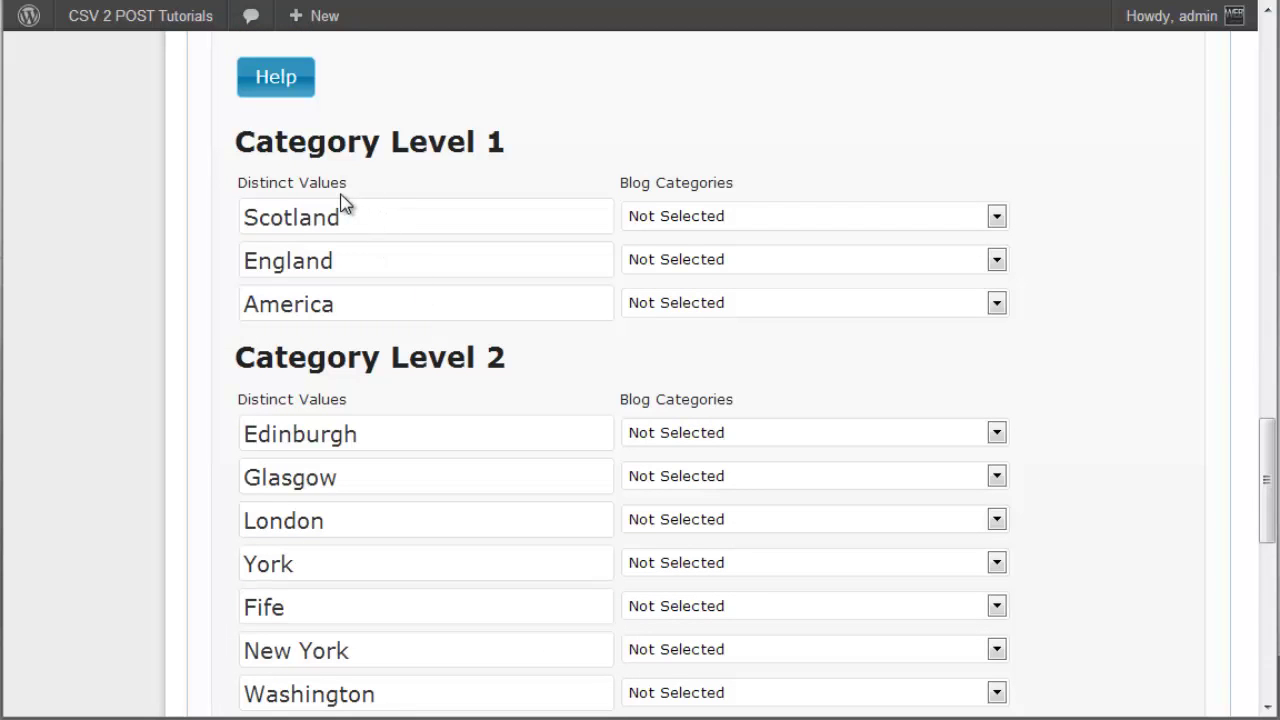
scroll(307, 182, down, 3)
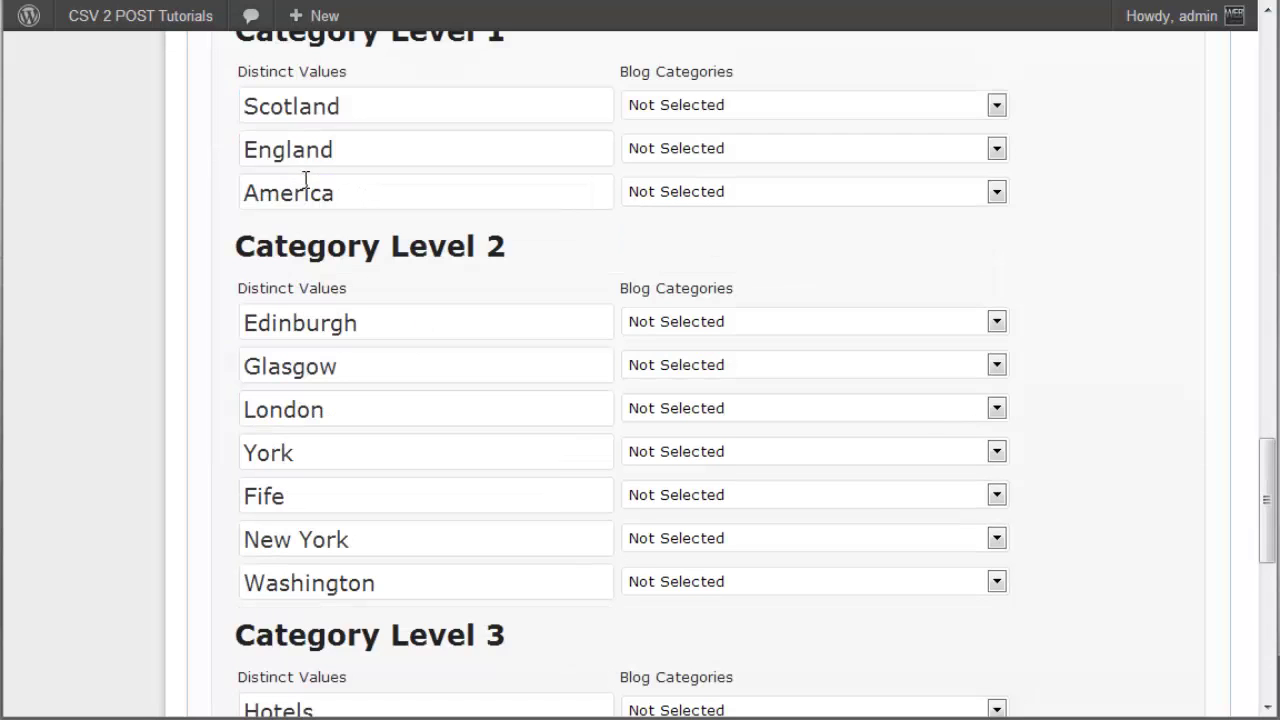
scroll(300, 190, down, 2)
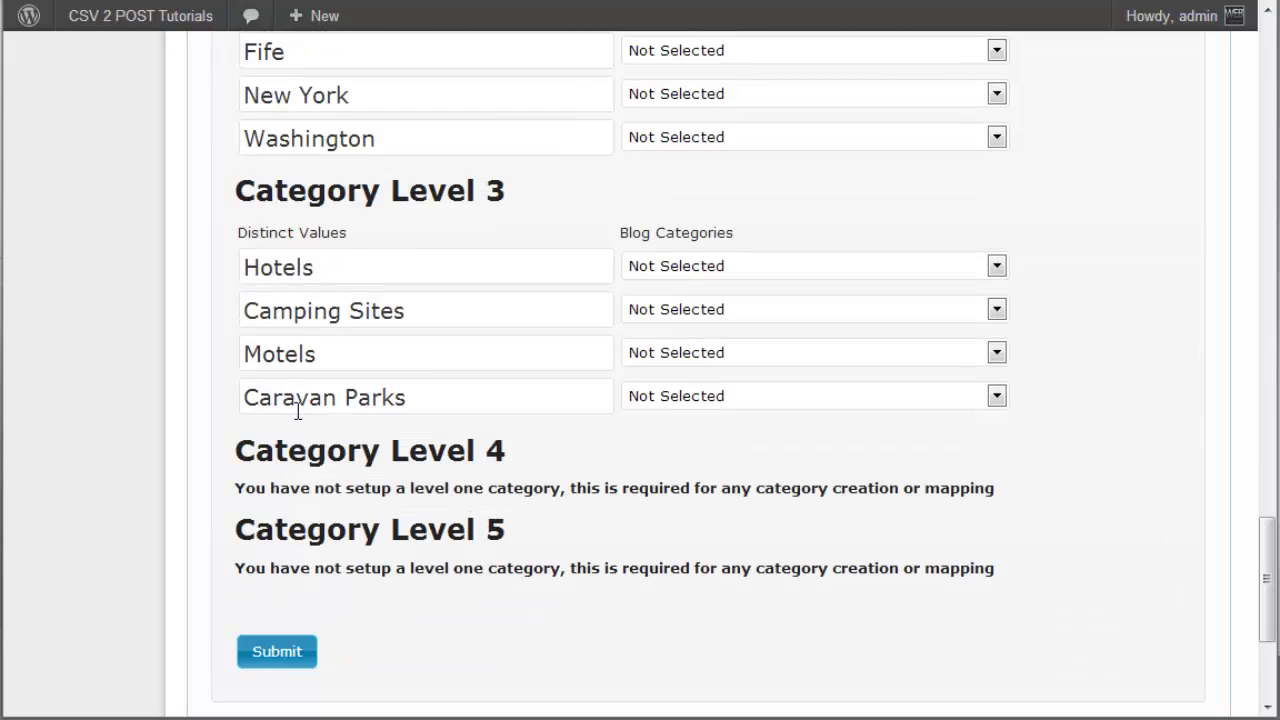
scroll(314, 426, up, 4)
scroll(318, 414, up, 3)
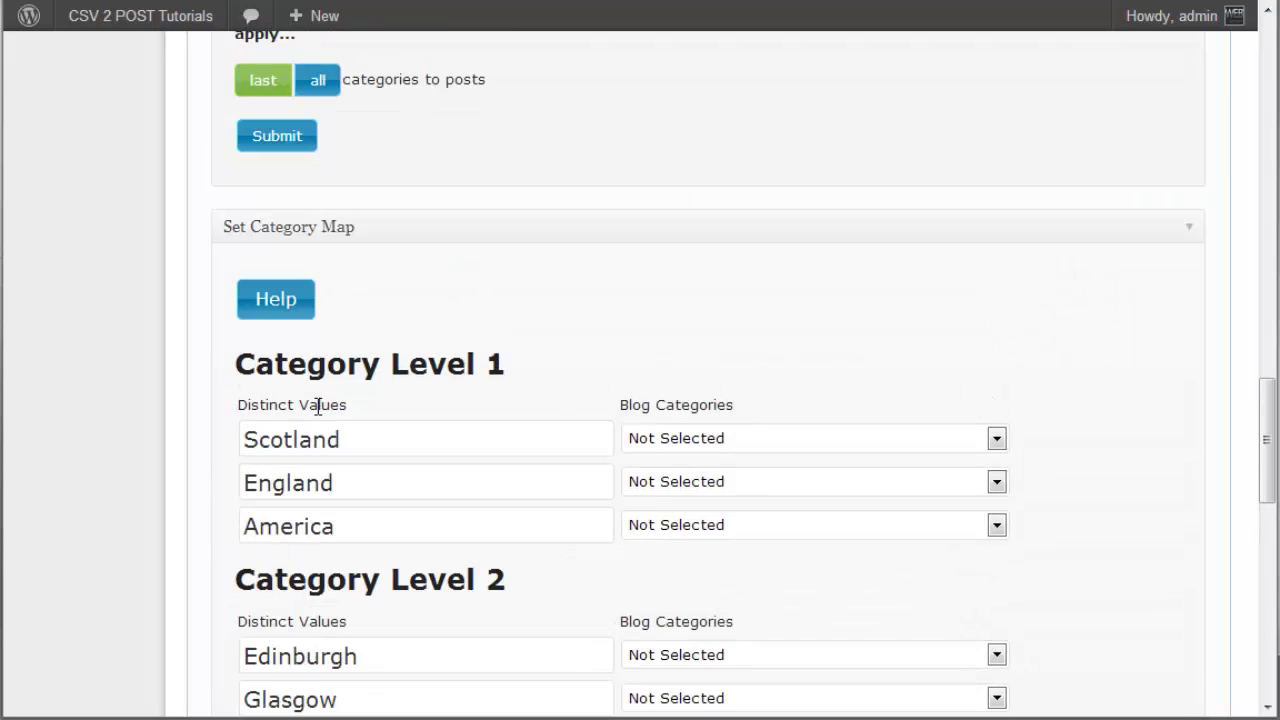
Step: Examine the Level 1 distinct values Scotland, England and America in the category map
scroll(318, 405, down, 1)
scroll(318, 405, down, 1)
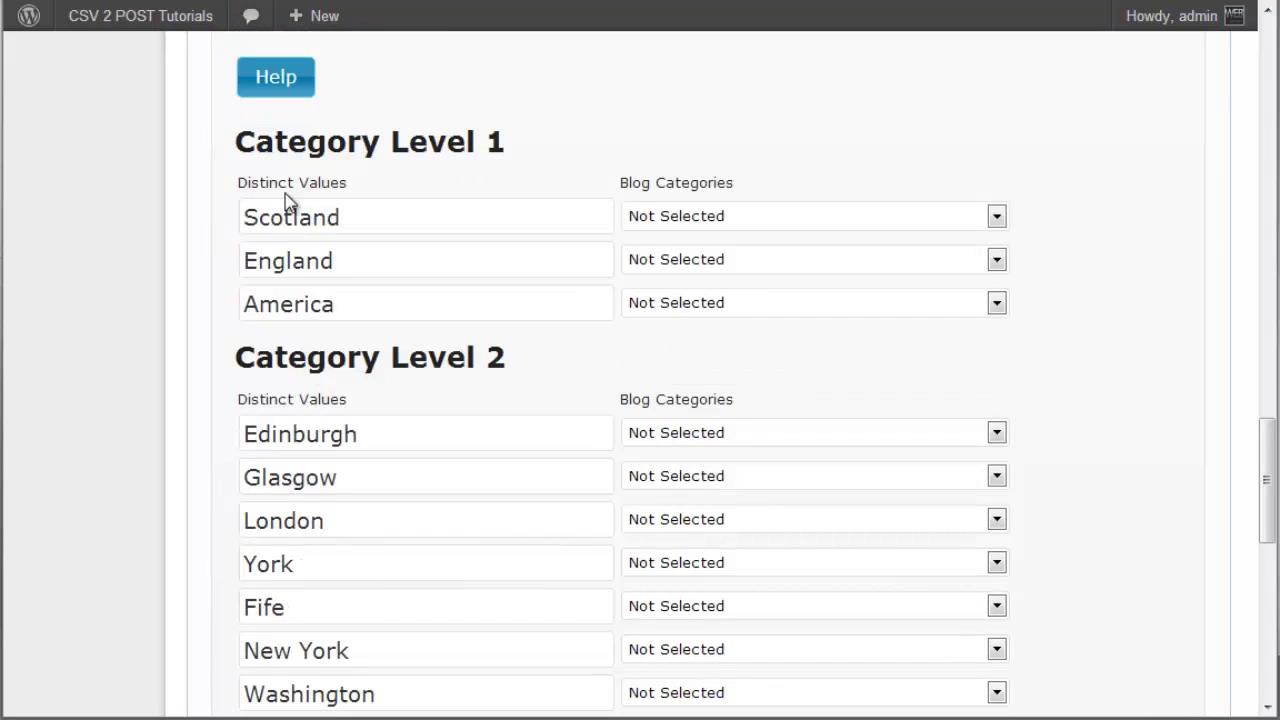
scroll(286, 200, down, 1)
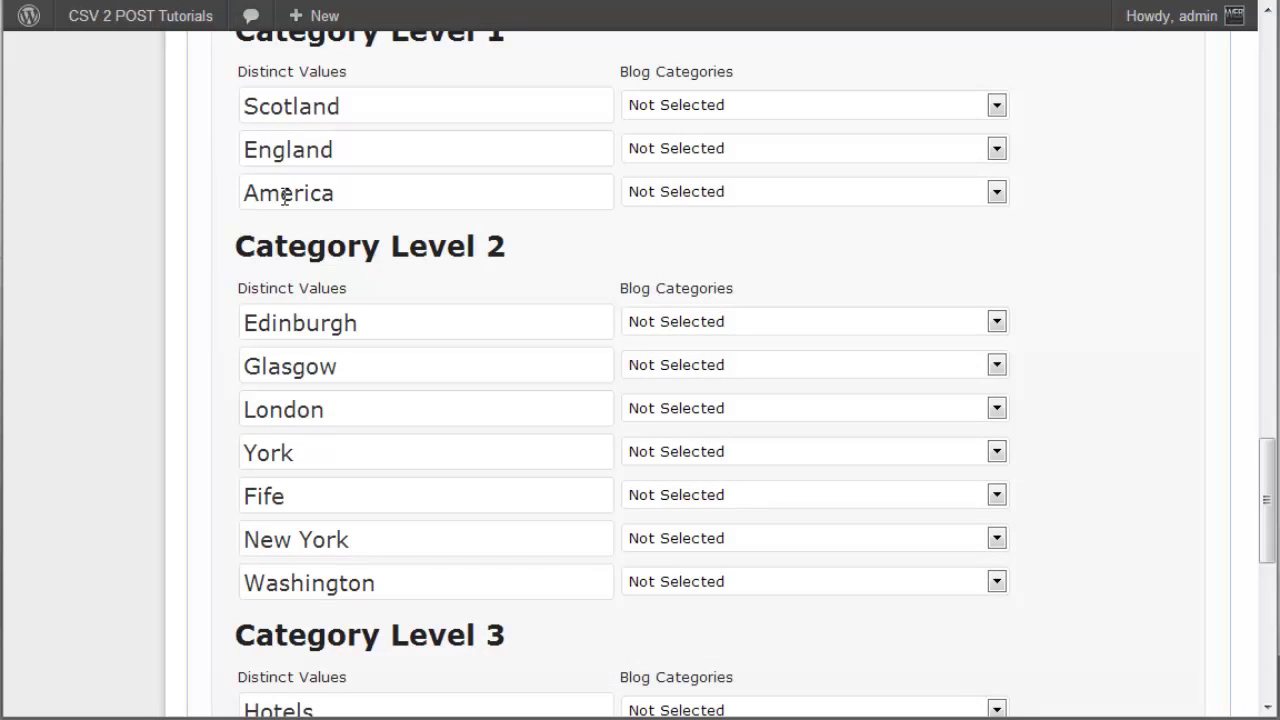
scroll(285, 197, up, 1)
double_click(288, 214)
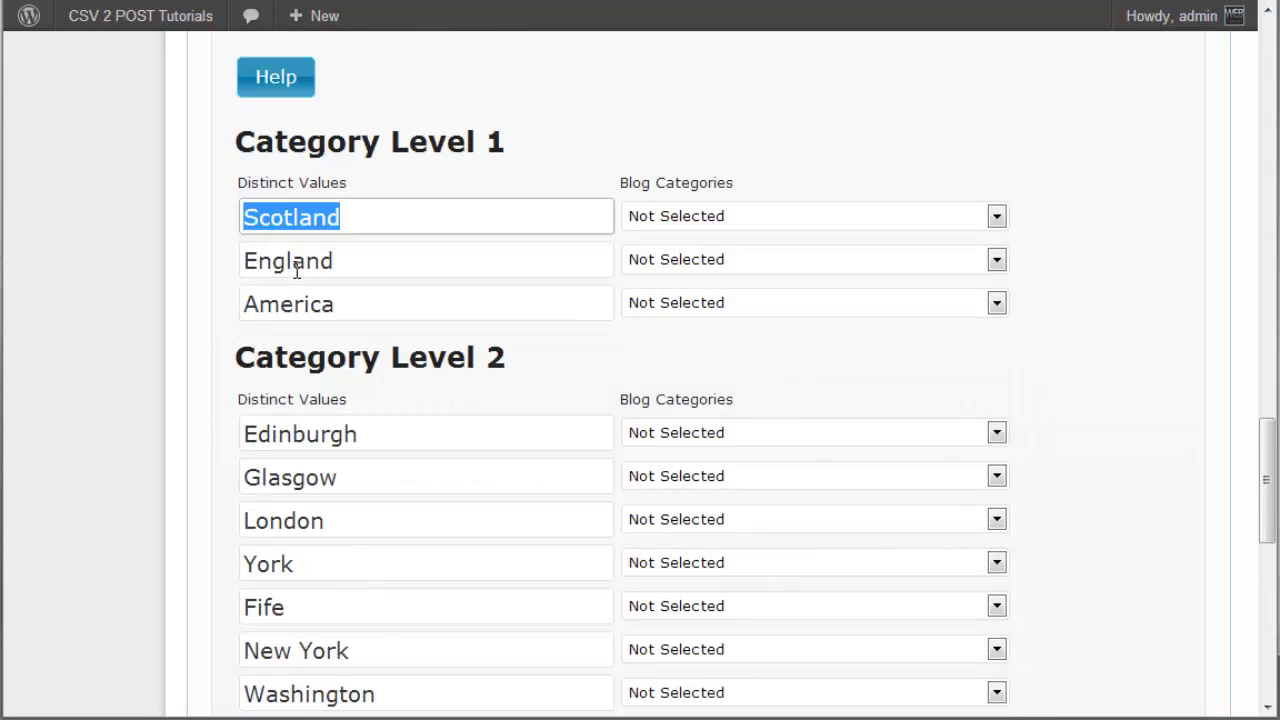
double_click(296, 266)
double_click(298, 302)
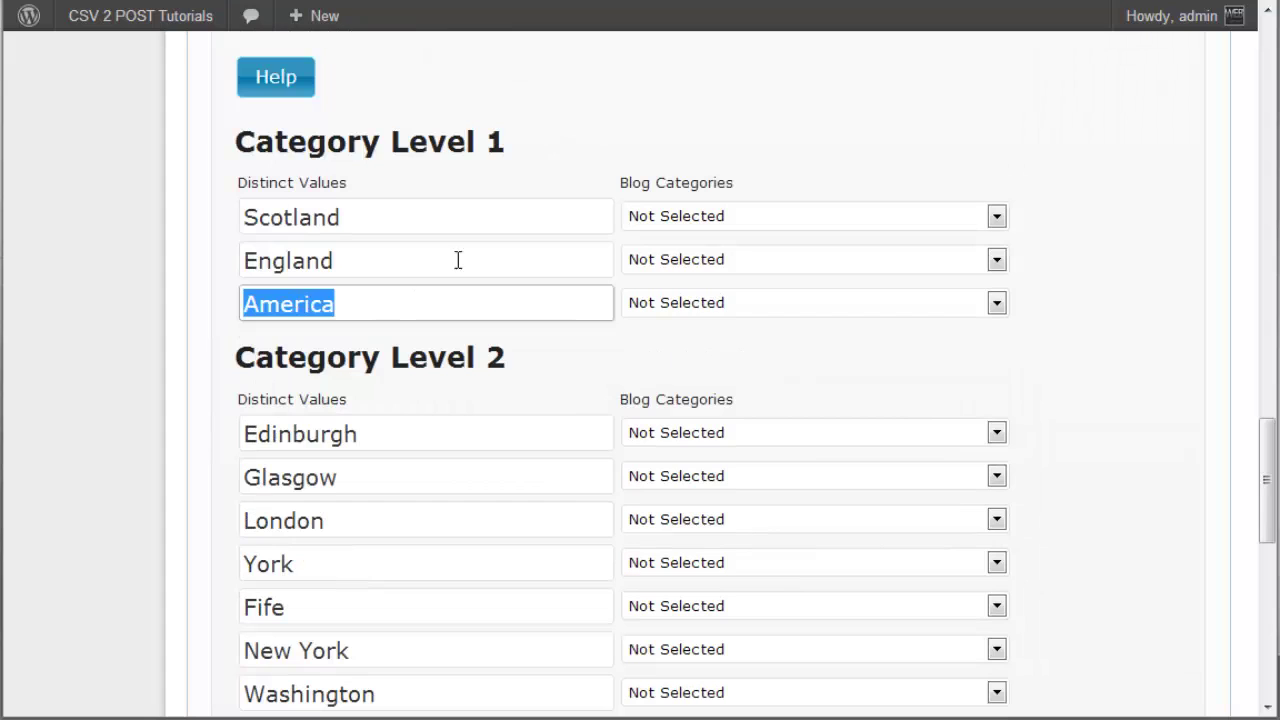
click(400, 221)
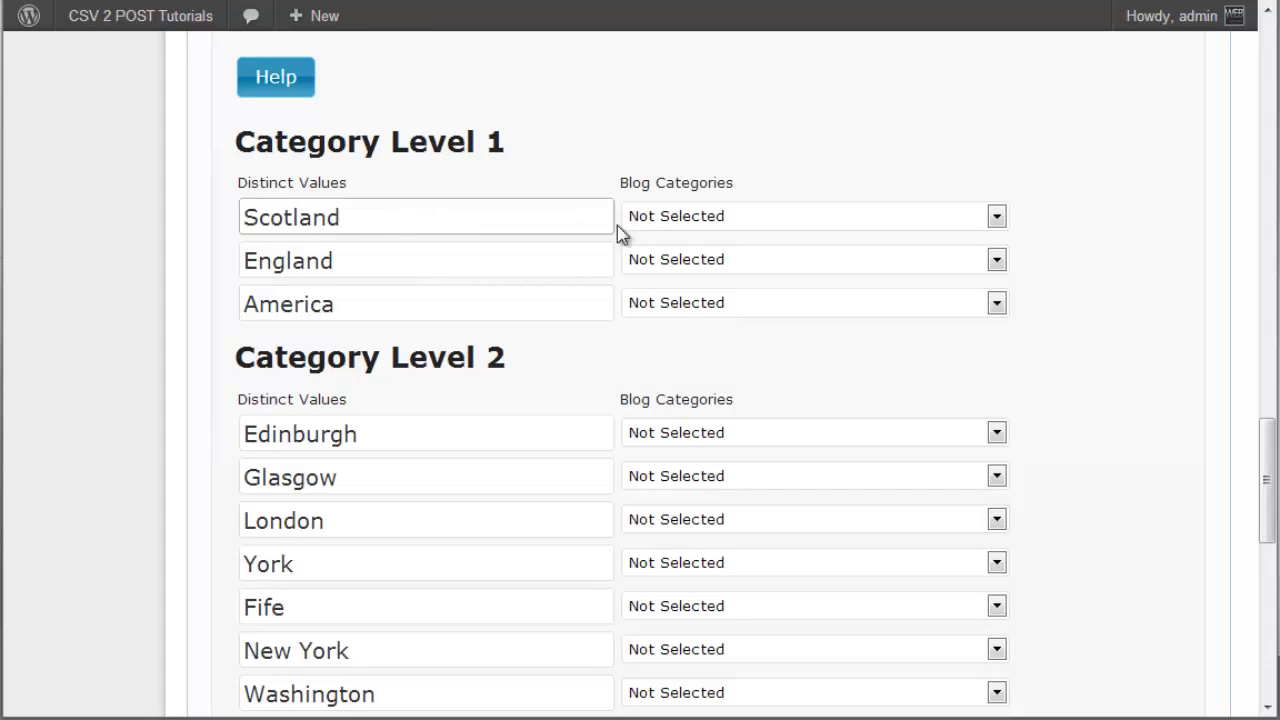
Step: In the category map's Level 1, assign Scotland to 278 - test2, England to 298 - test3 and America to 337 - test4
click(640, 222)
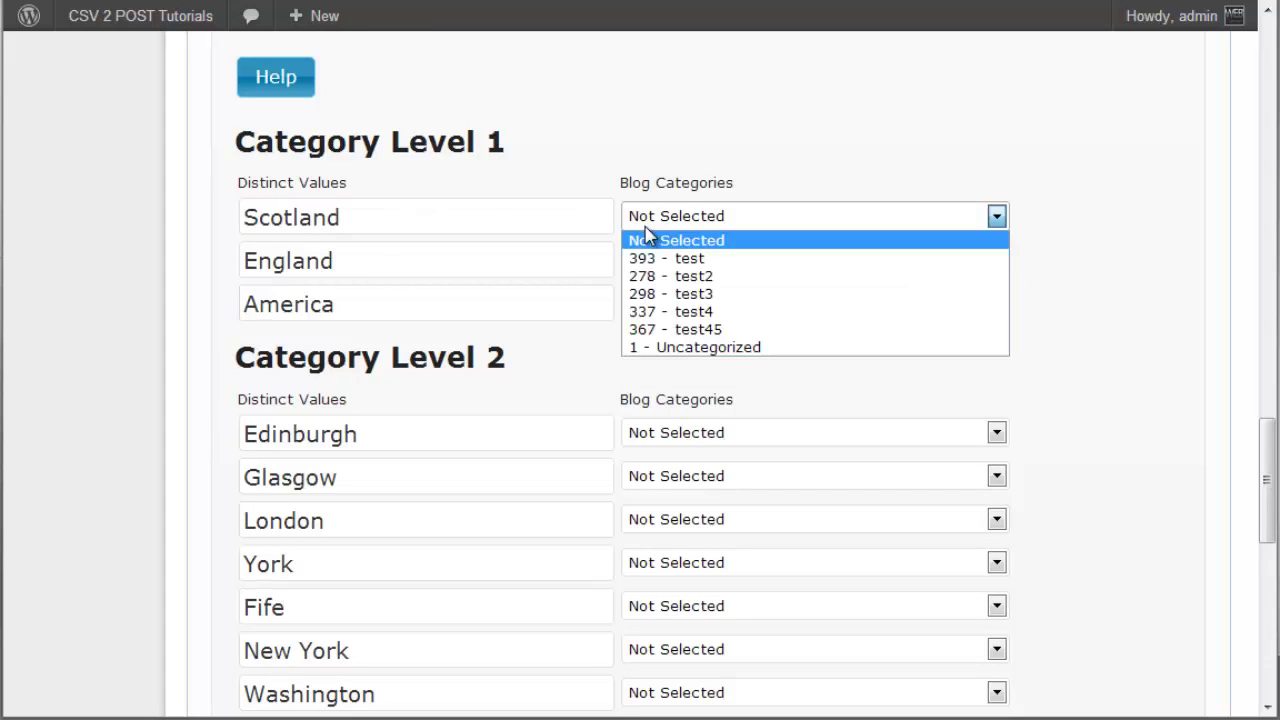
click(740, 281)
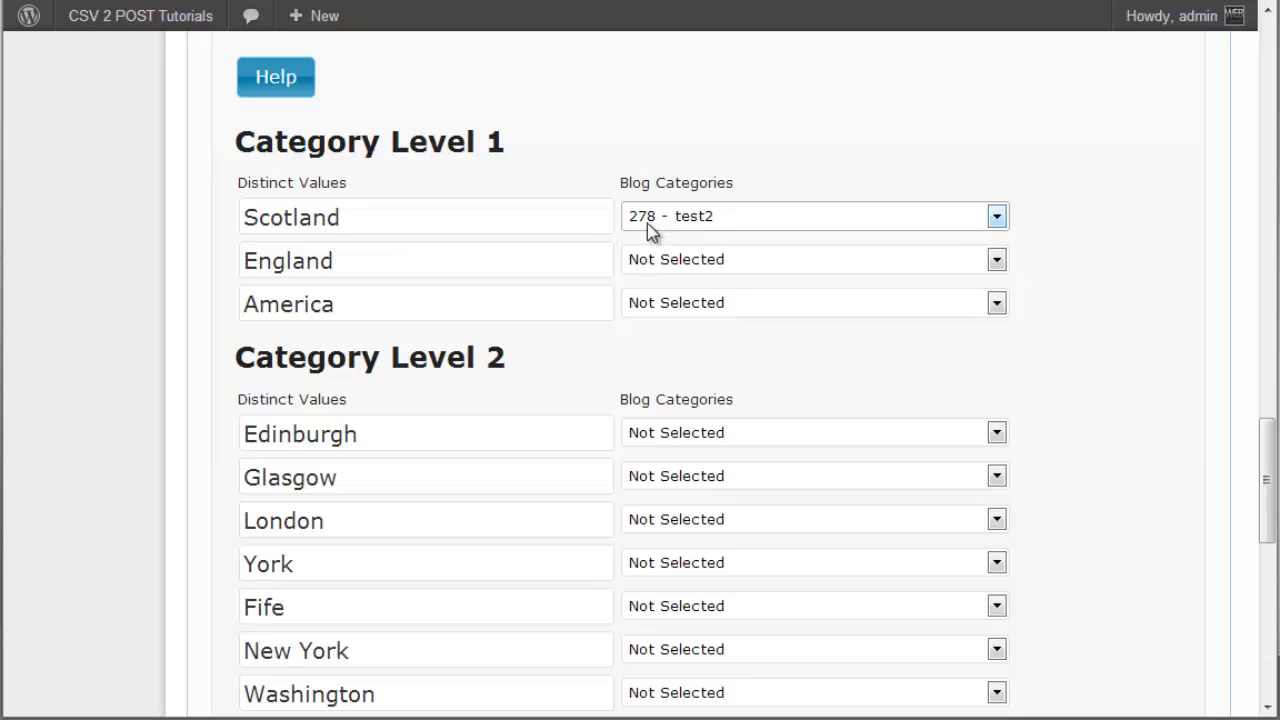
click(679, 264)
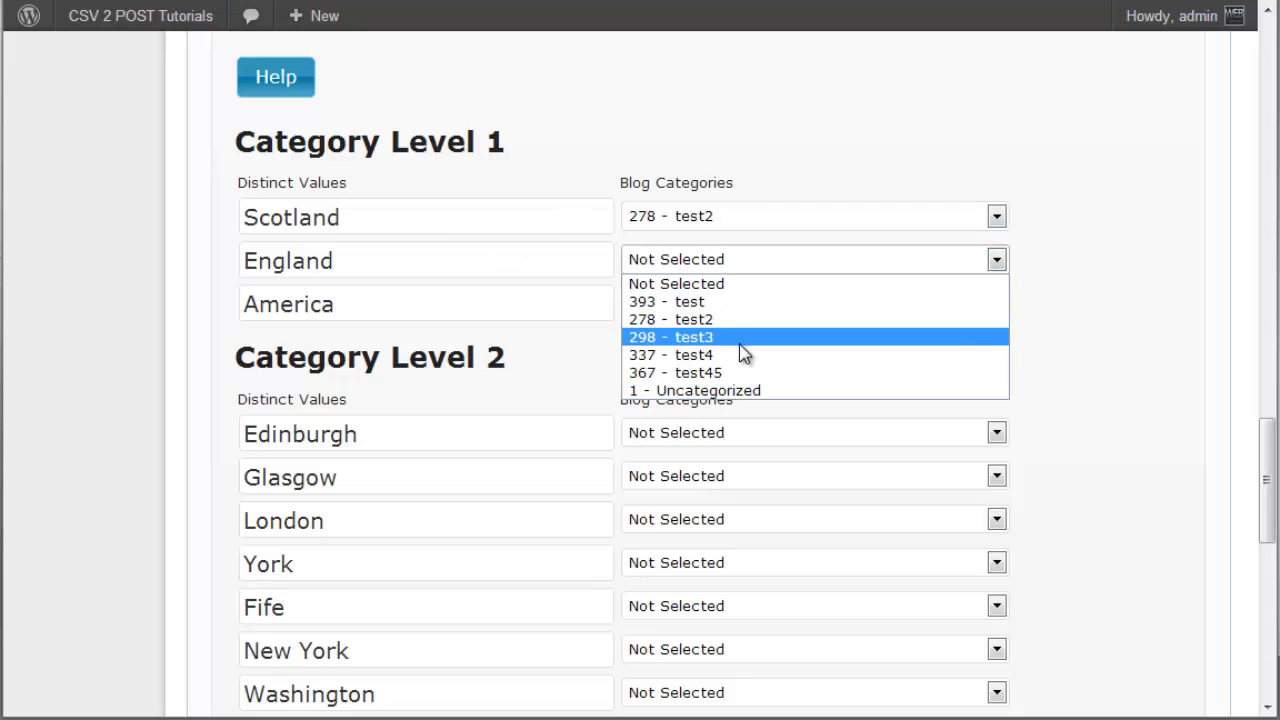
click(741, 340)
click(666, 305)
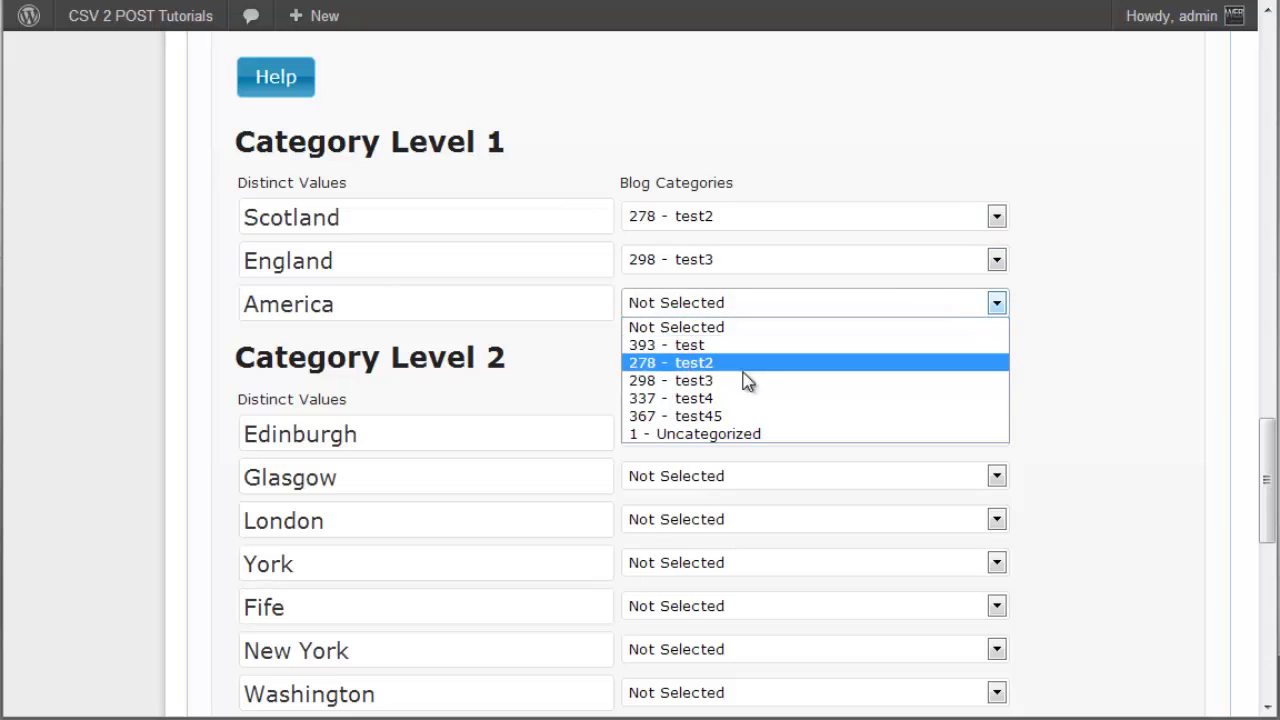
click(762, 400)
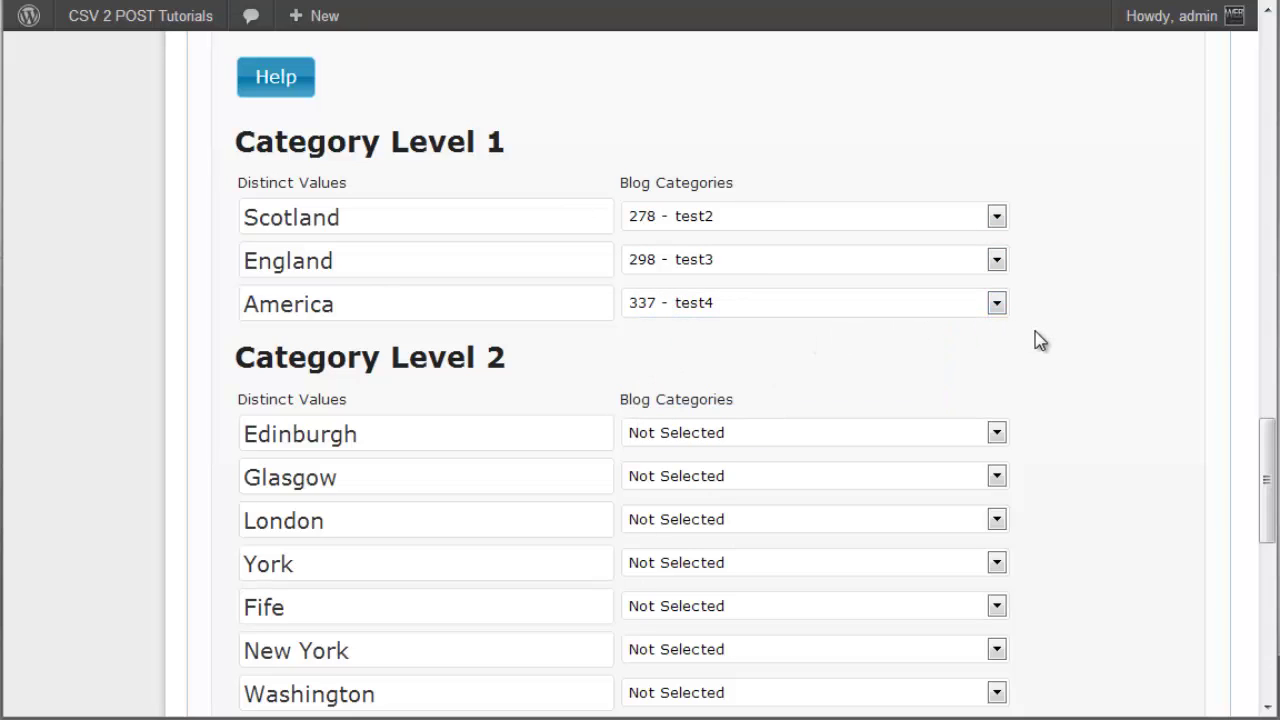
click(358, 219)
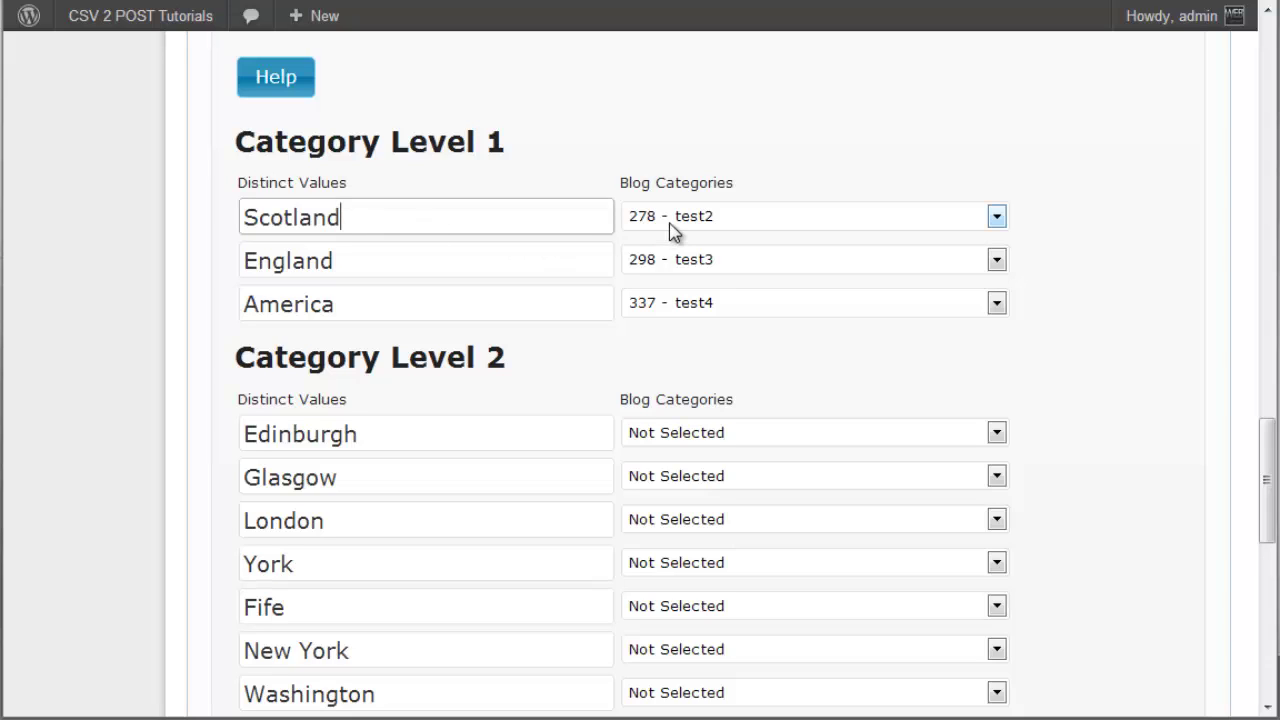
click(403, 261)
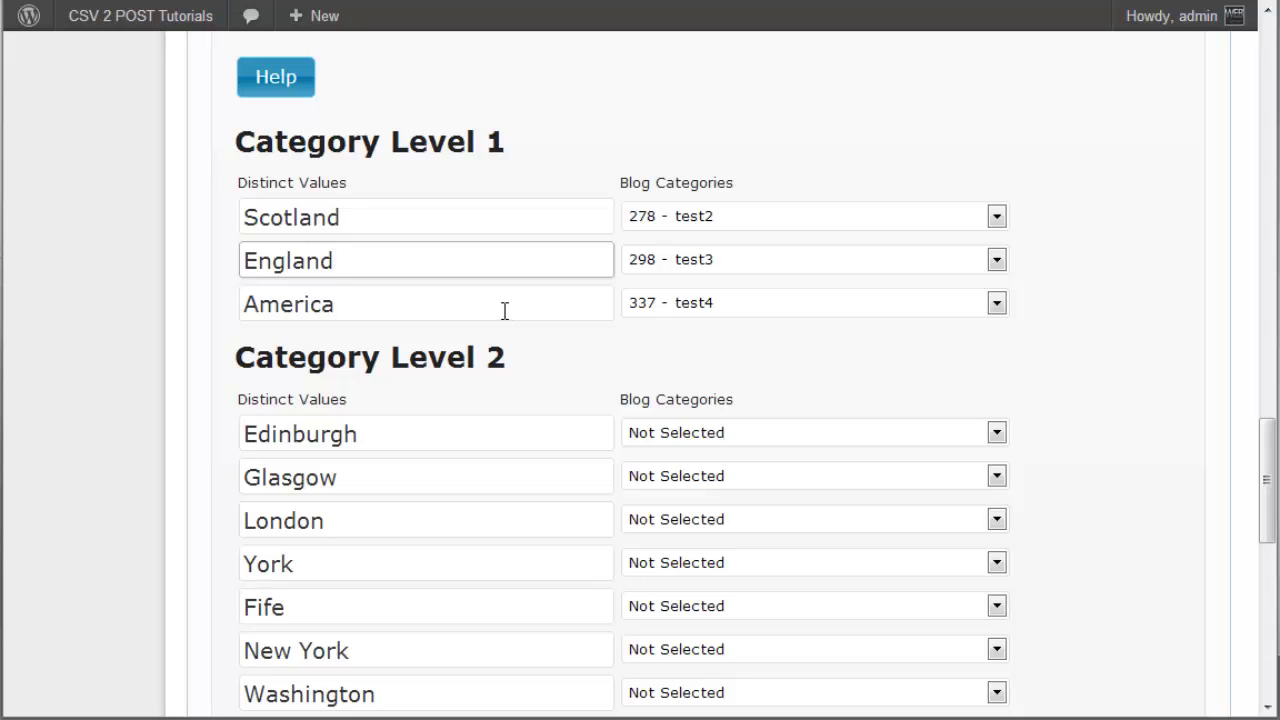
click(382, 298)
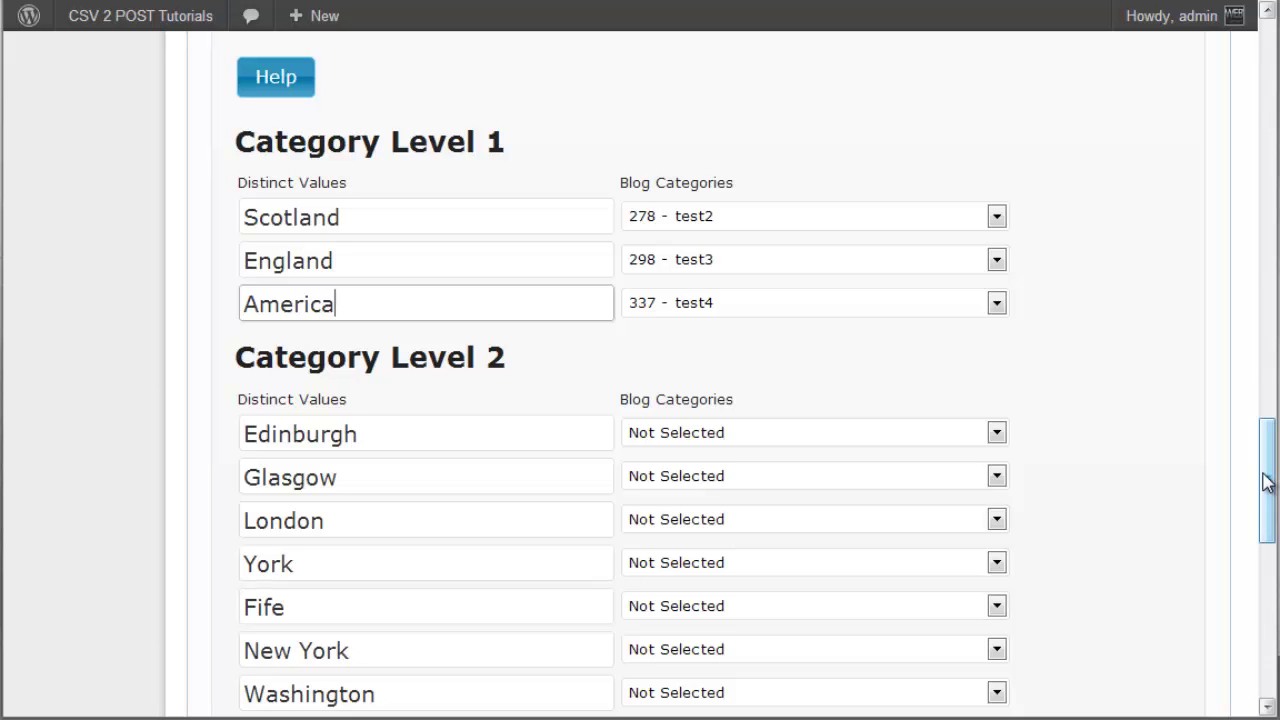
Step: Go to the project's Your Creation page and open the Create Categories Per Level form
drag(1267, 482, 1219, 104)
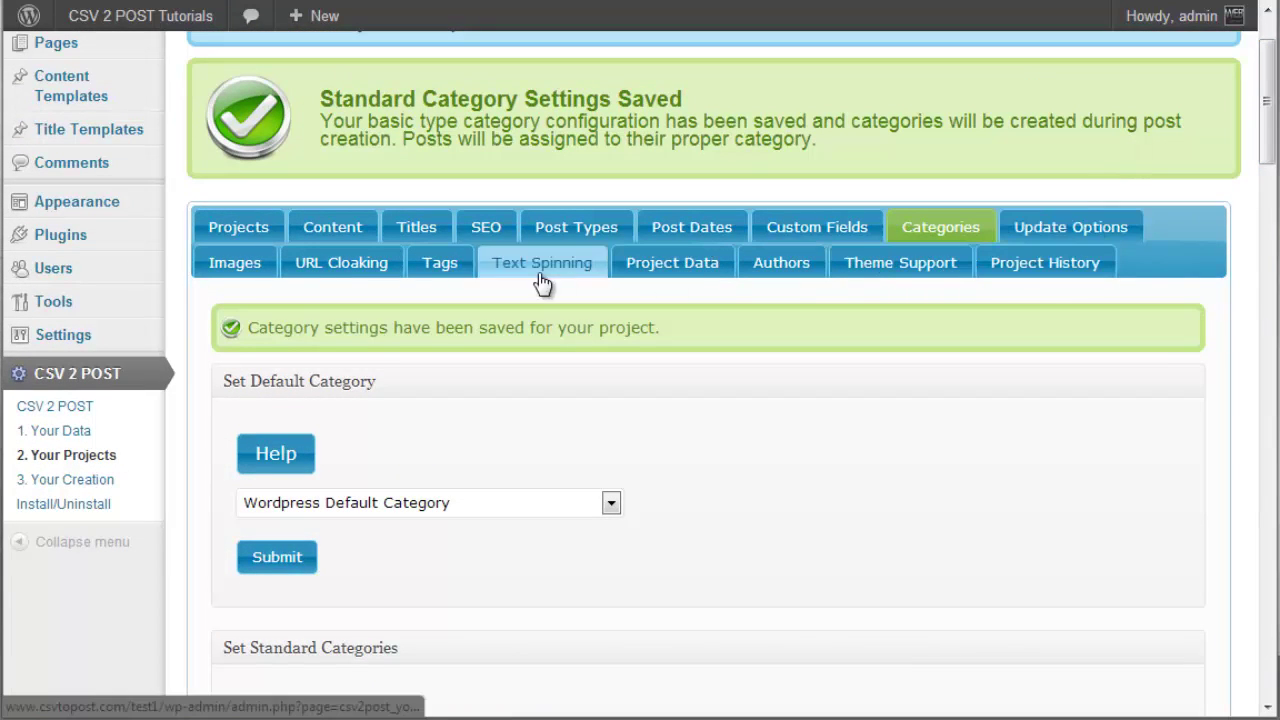
click(97, 481)
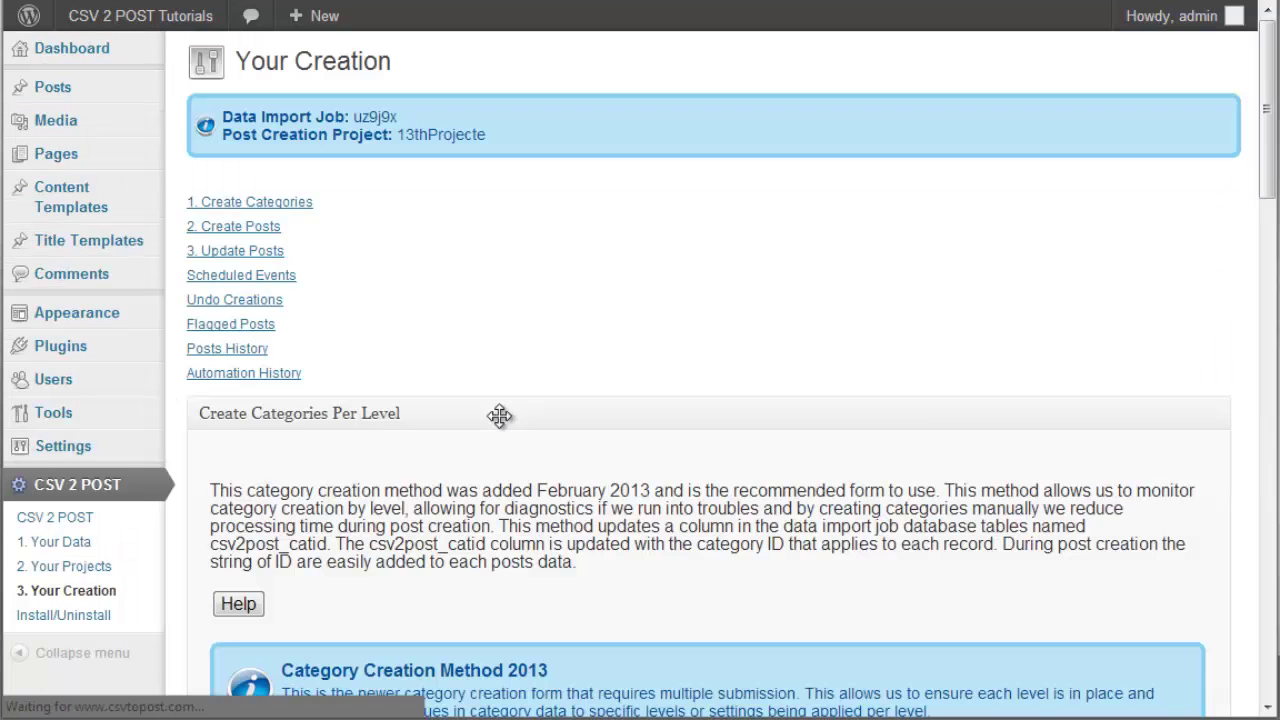
mouse_move(95, 15)
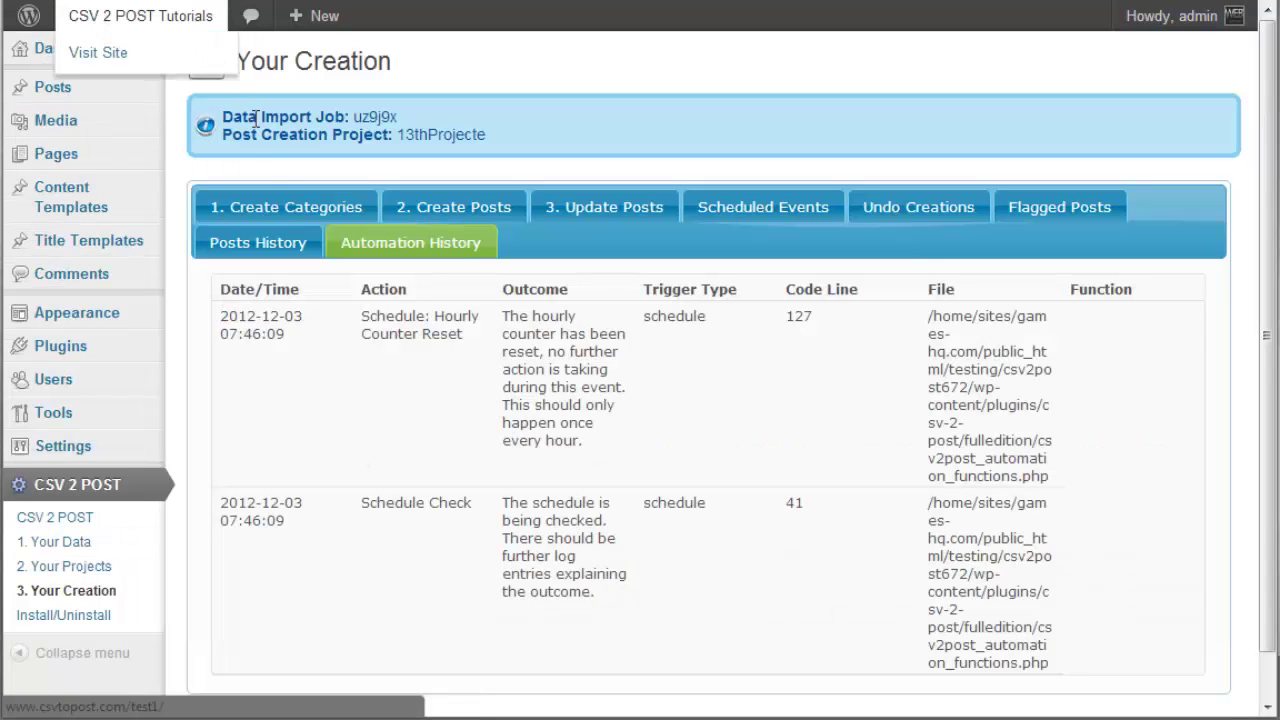
click(287, 210)
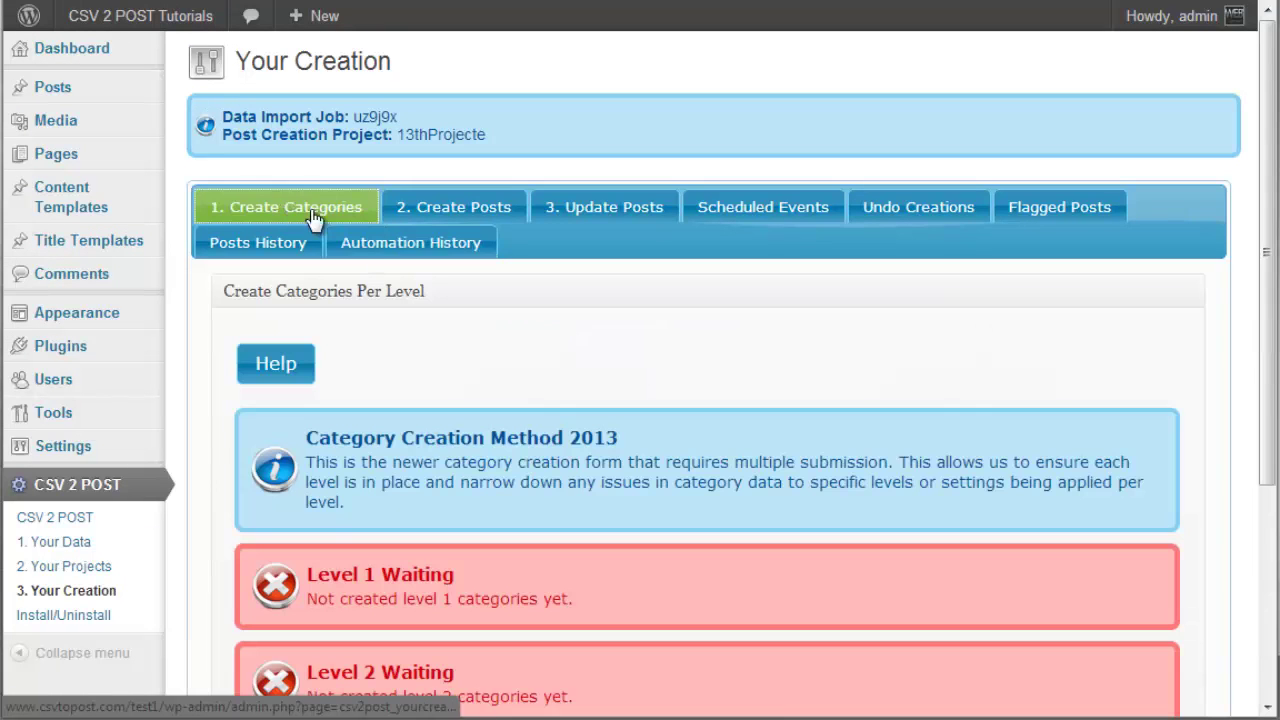
scroll(540, 334, down, 2)
scroll(540, 362, down, 1)
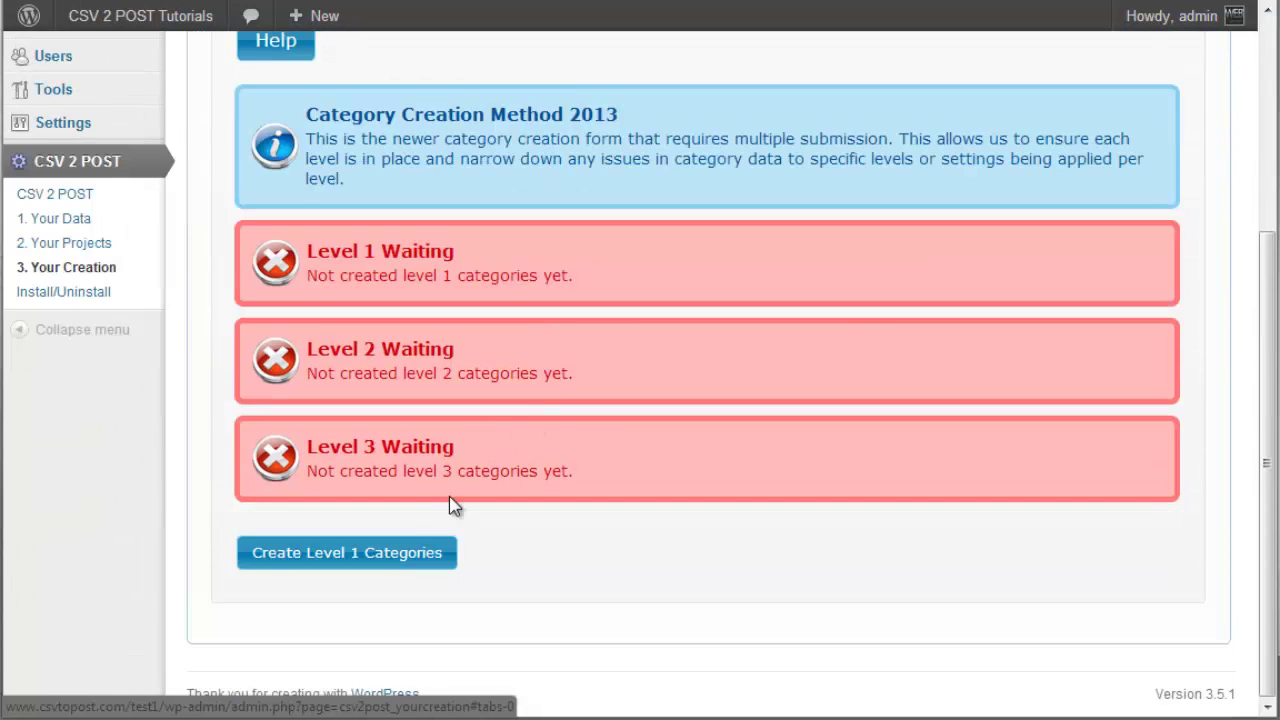
click(394, 560)
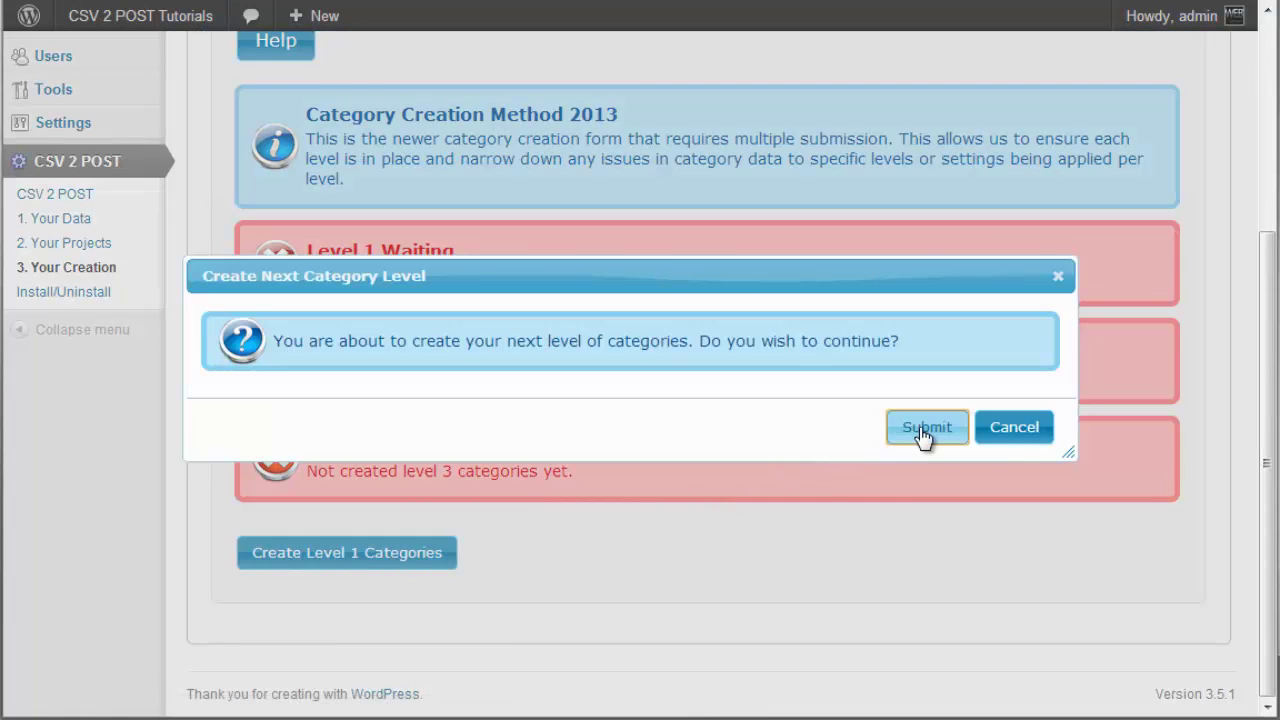
click(994, 432)
scroll(700, 400, up, 3)
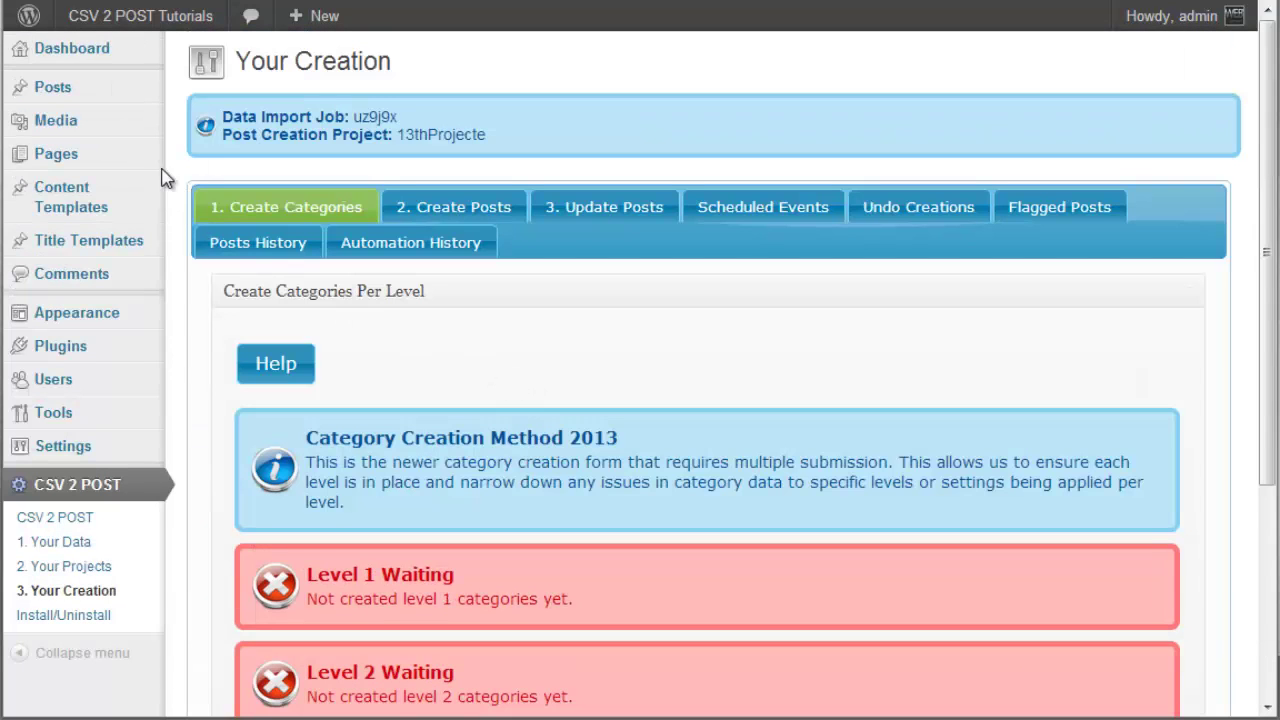
Step: Check the blog's existing post categories before creating new ones
mouse_move(112, 94)
click(226, 136)
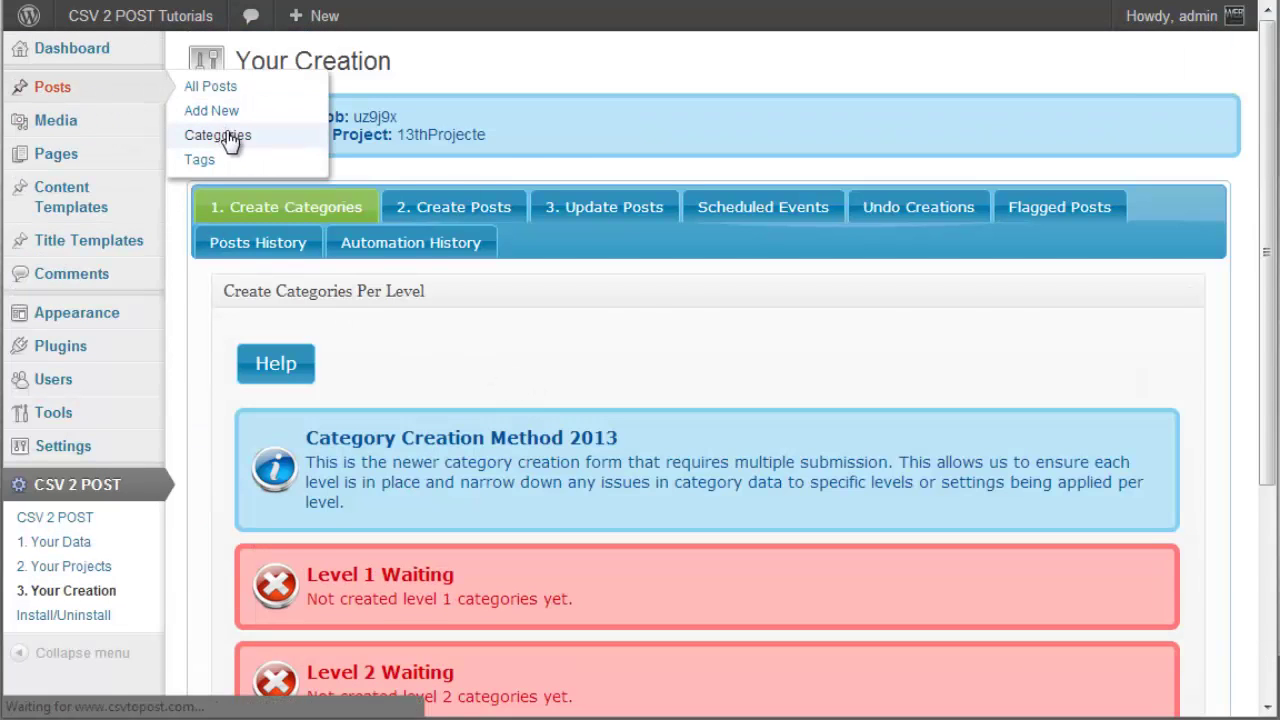
scroll(658, 388, down, 2)
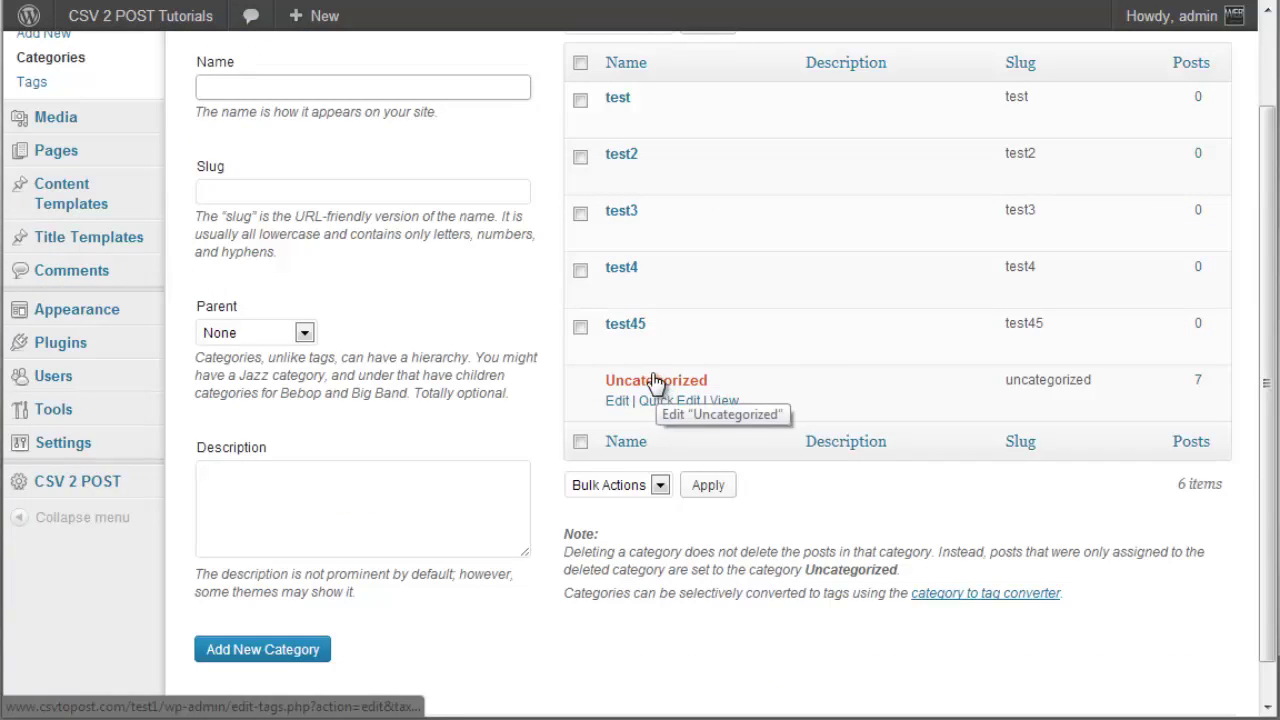
Step: Return to the Your Creation page and create the Level 1 categories, accepting the confirmation
mouse_move(85, 485)
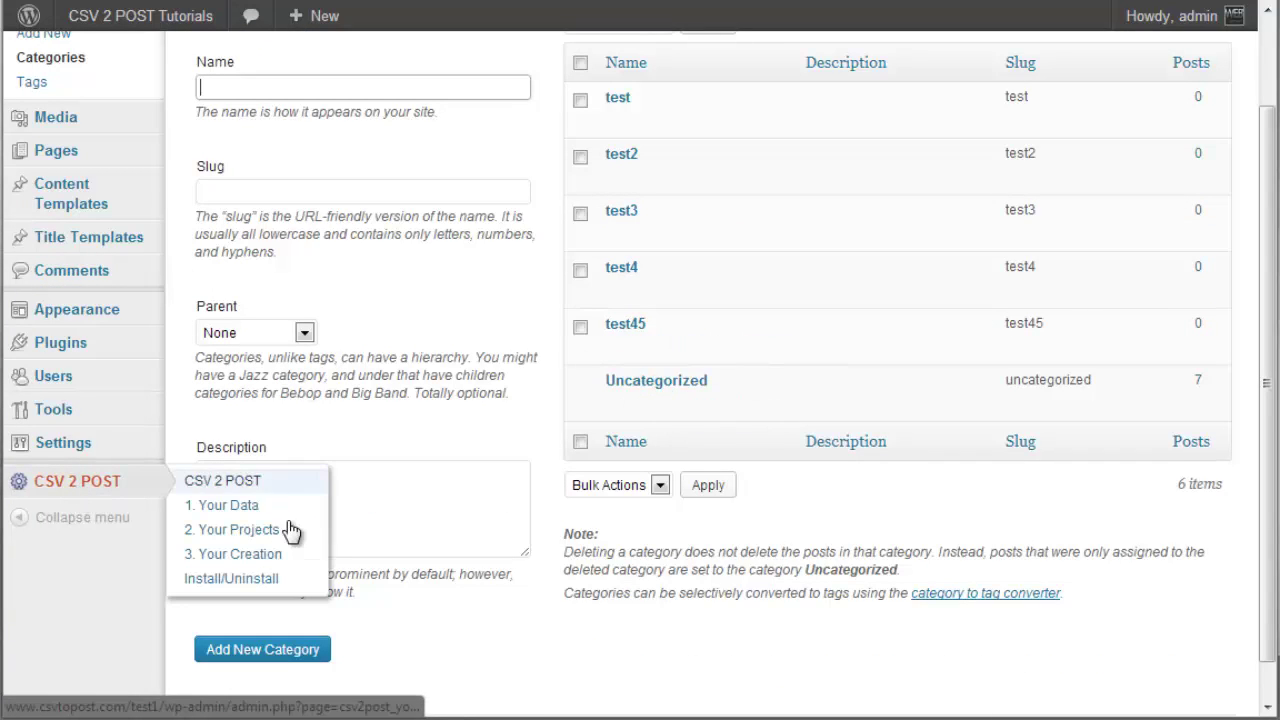
click(282, 555)
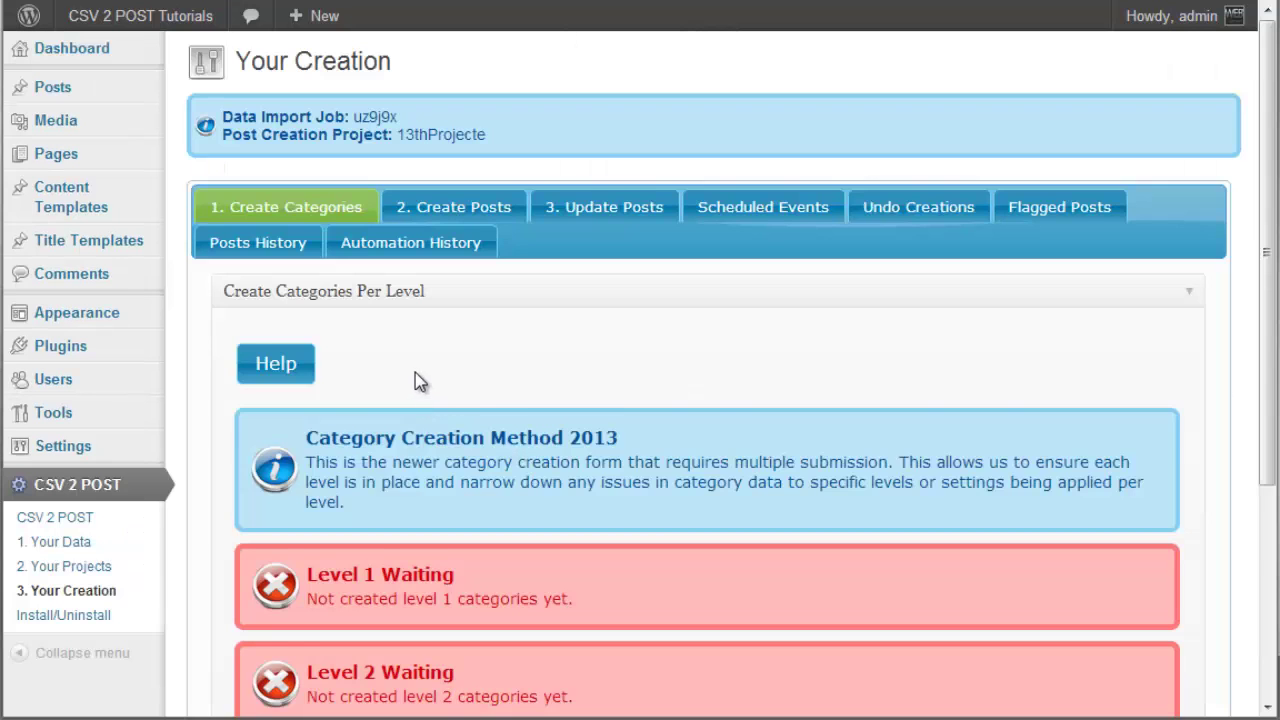
scroll(414, 372, down, 2)
scroll(414, 365, down, 2)
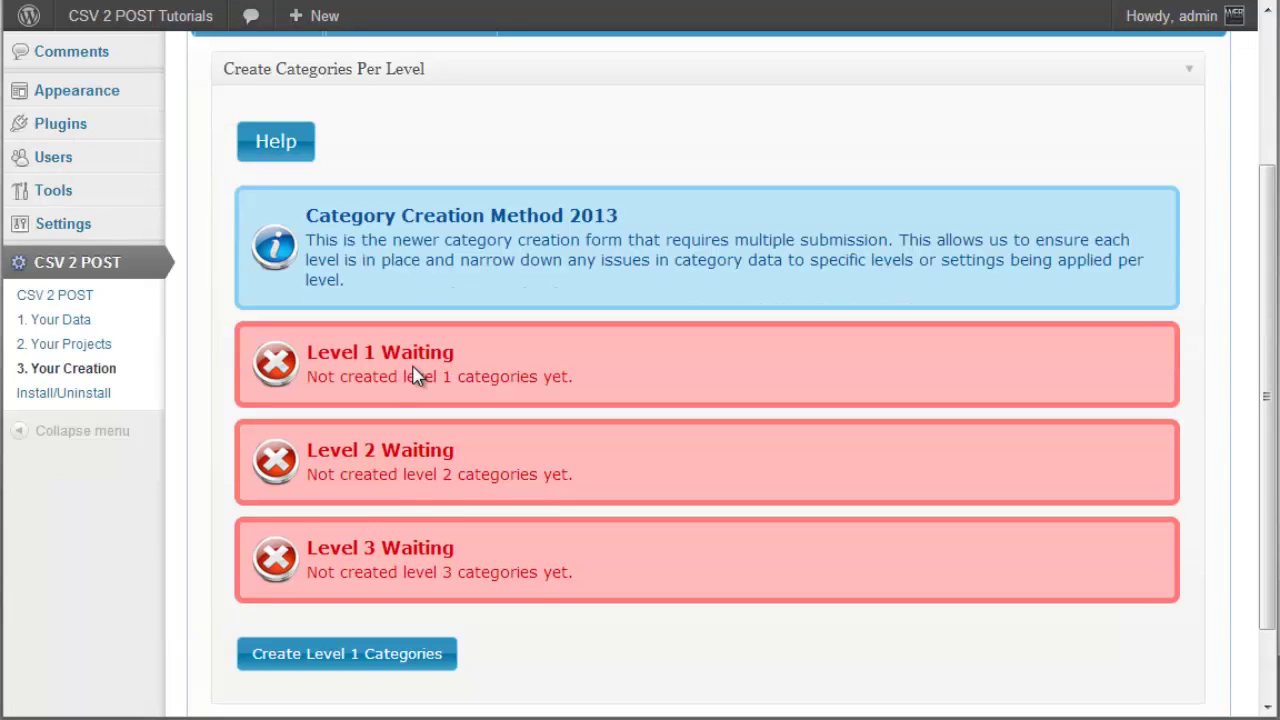
click(420, 654)
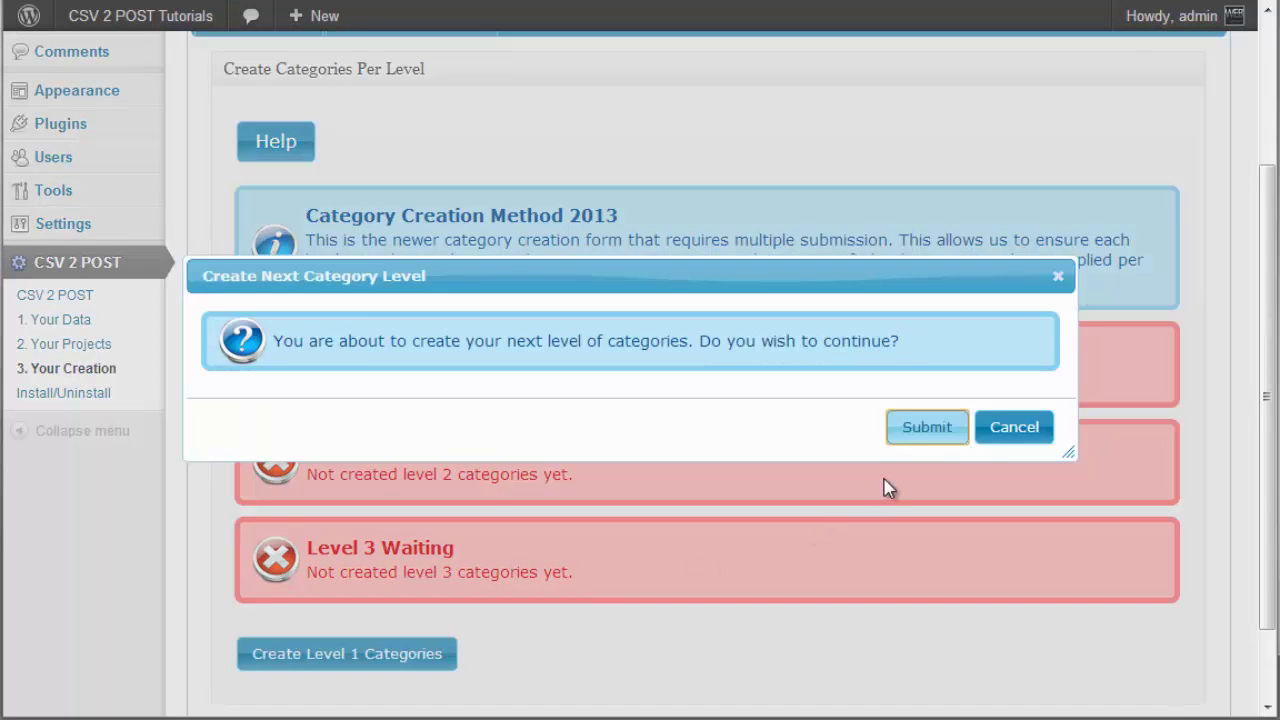
click(928, 428)
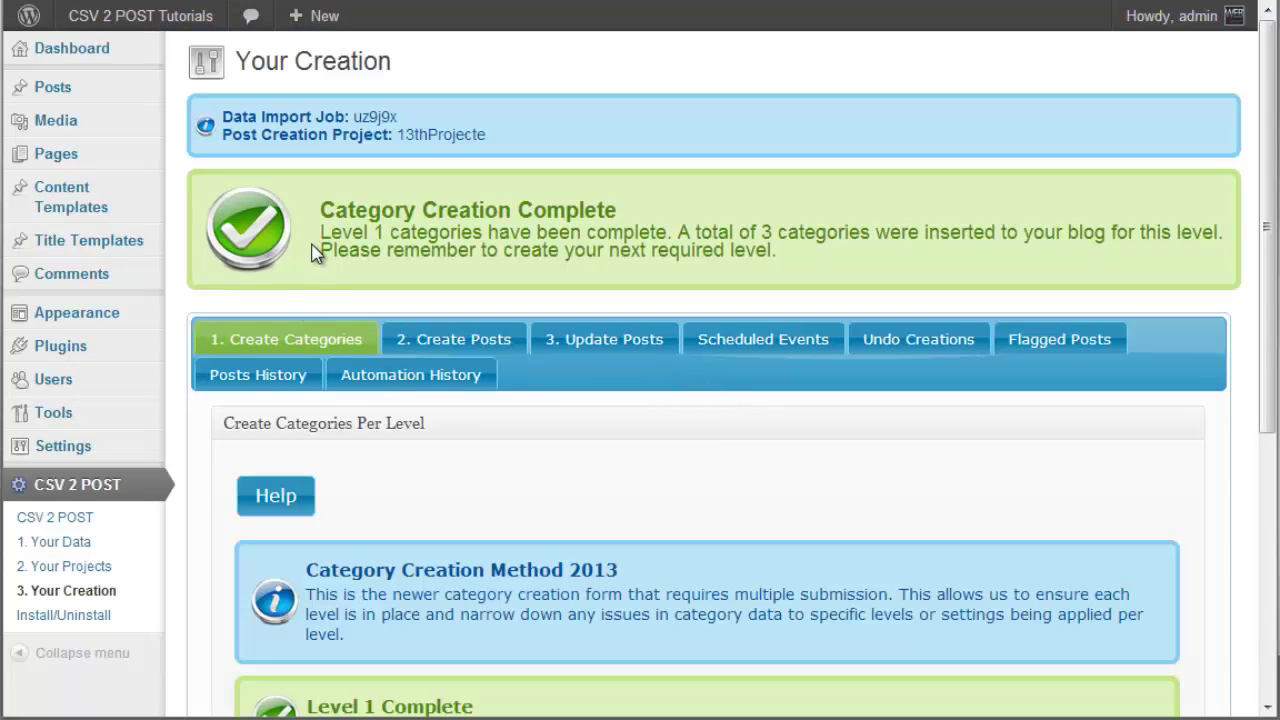
Step: Create the Level 2 categories and accept the confirmation
scroll(706, 240, down, 5)
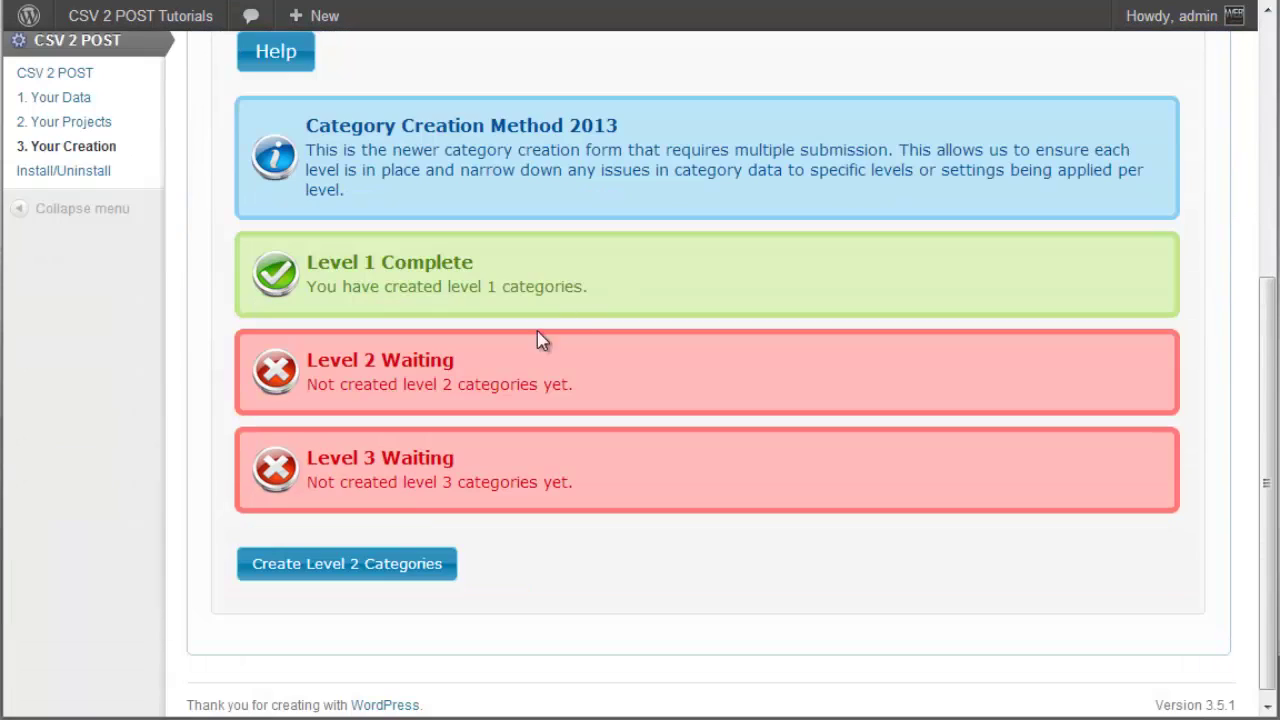
click(363, 575)
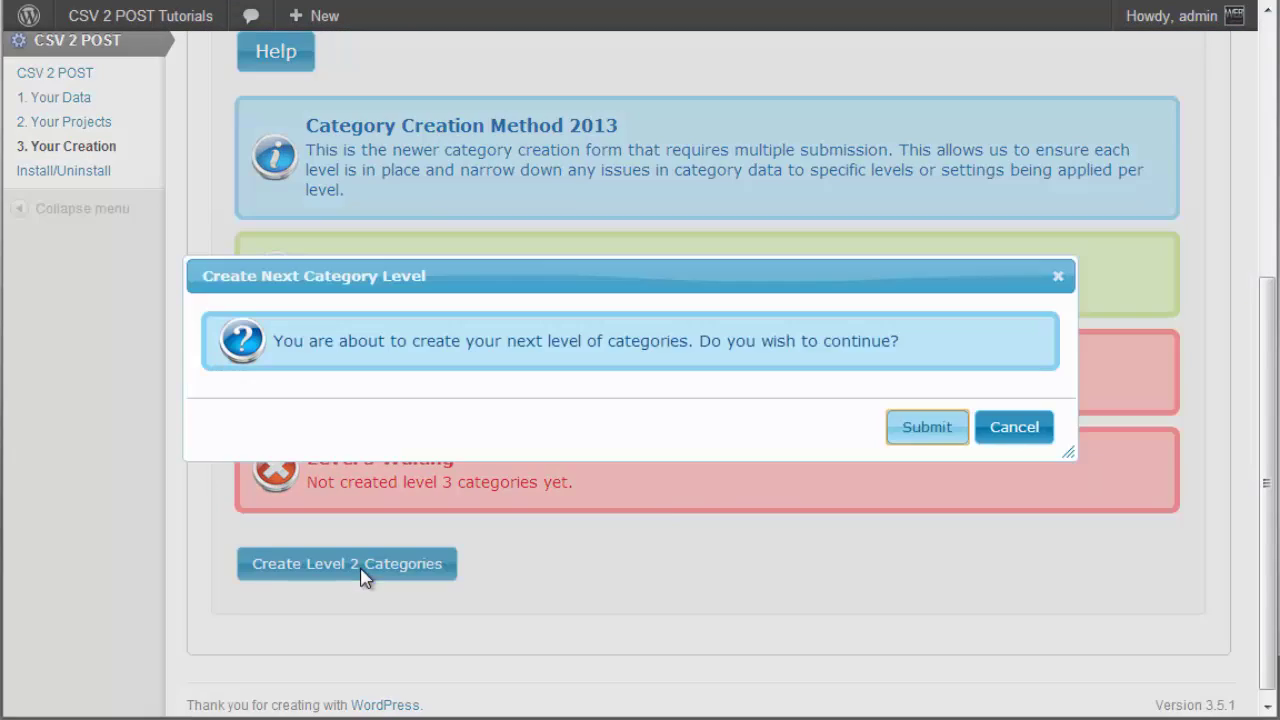
click(932, 430)
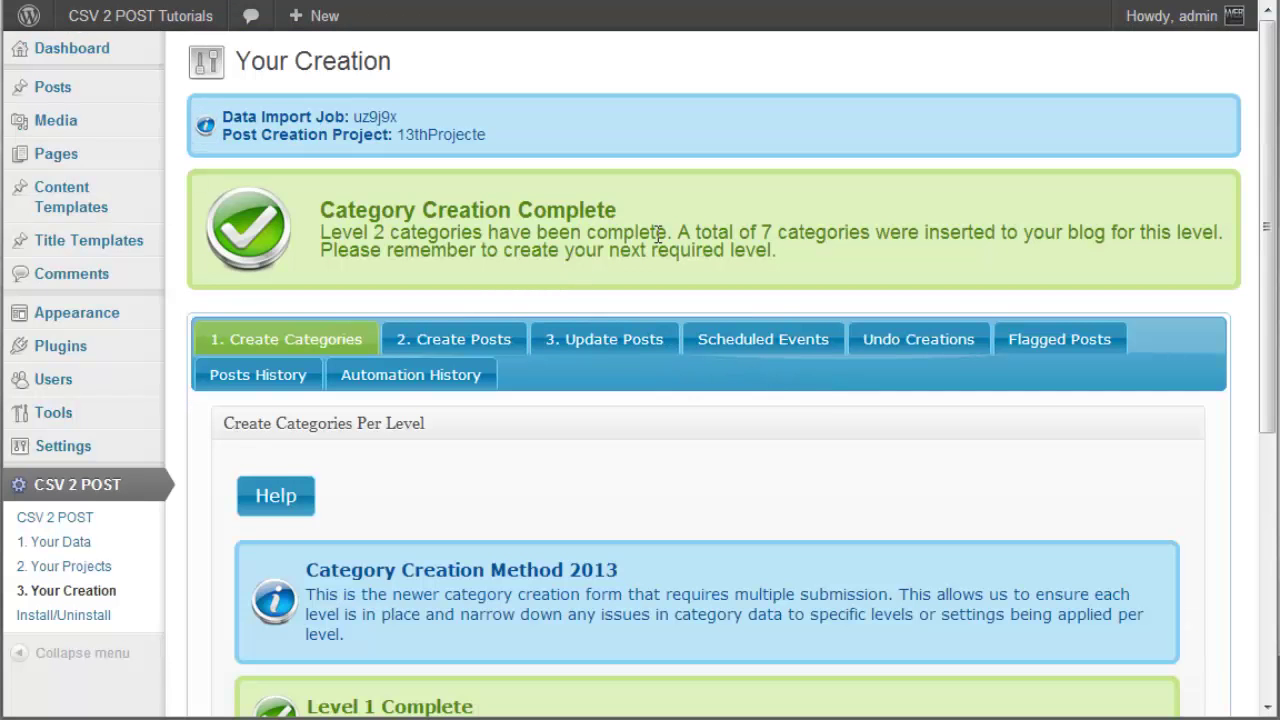
Step: Create the Level 3 categories and check the creation status of all three levels
scroll(655, 240, down, 5)
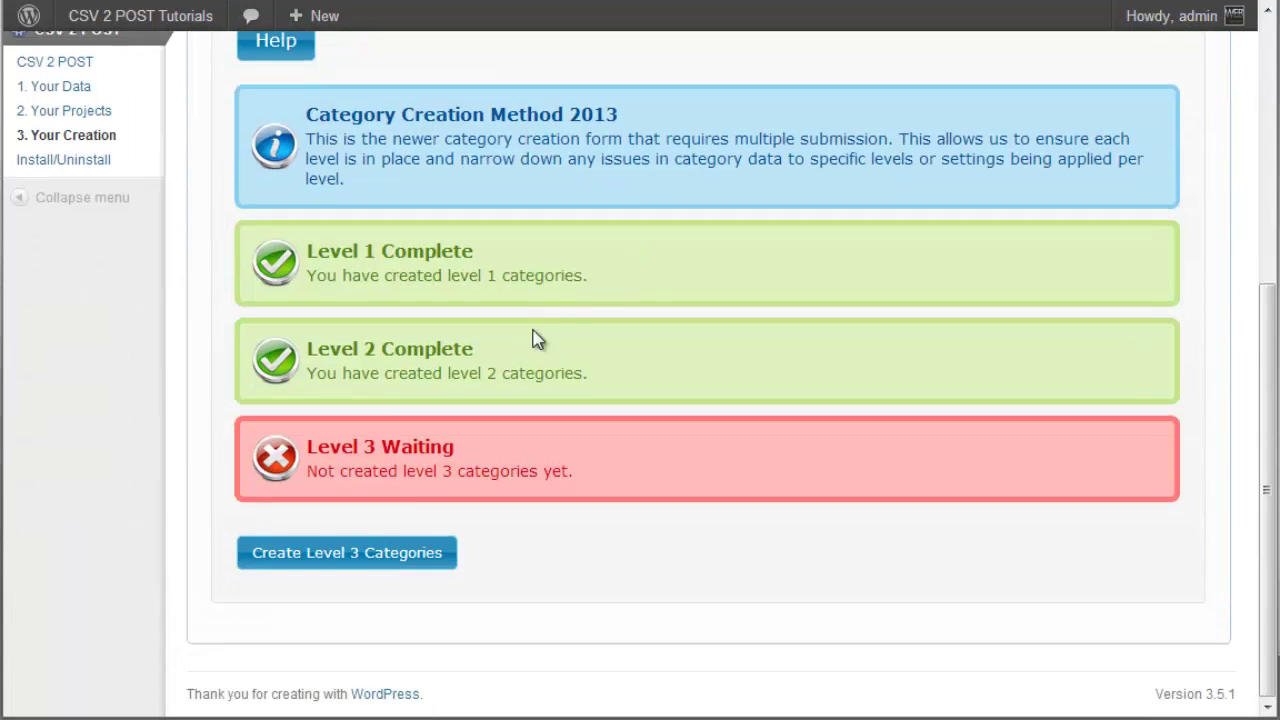
click(370, 563)
click(921, 430)
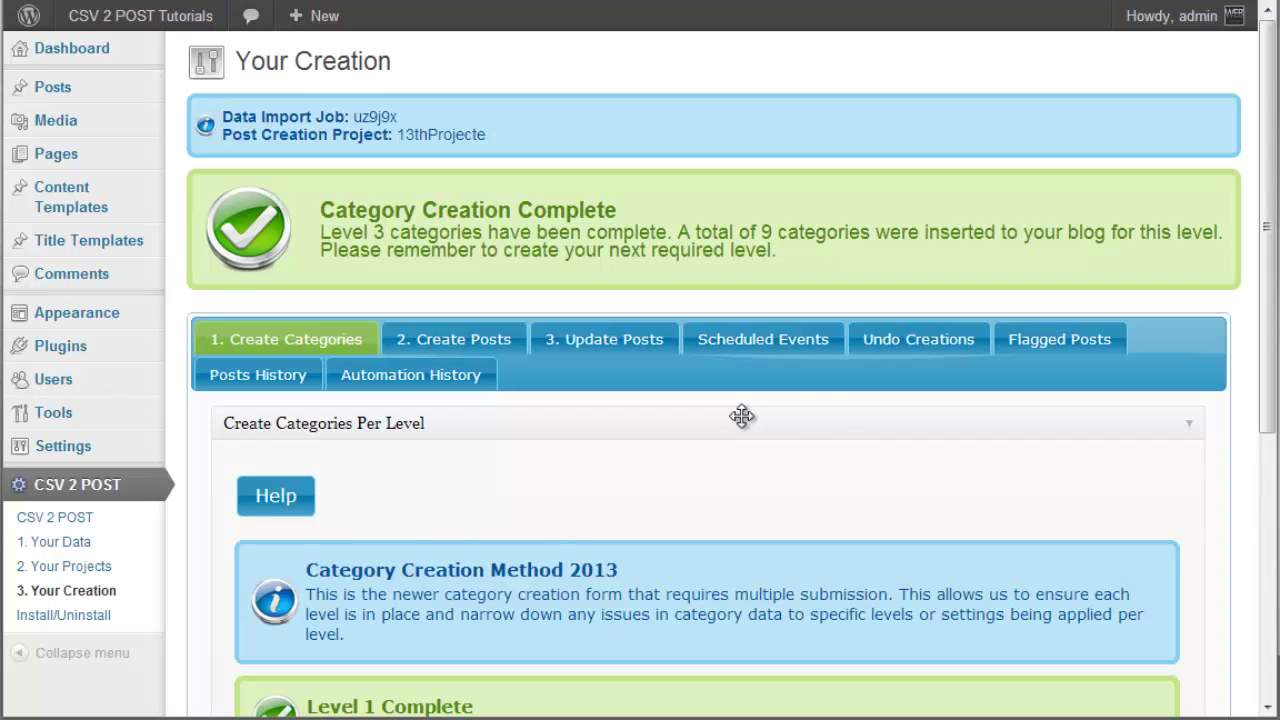
scroll(741, 416, down, 3)
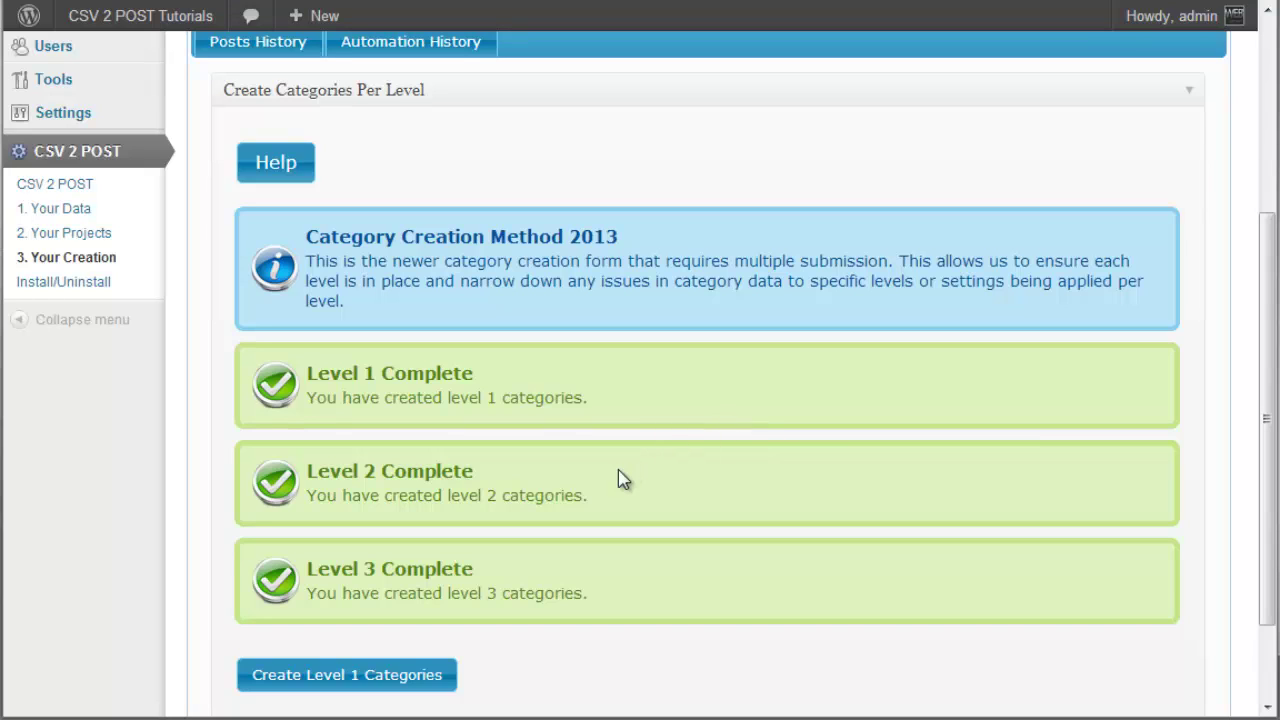
scroll(618, 480, up, 3)
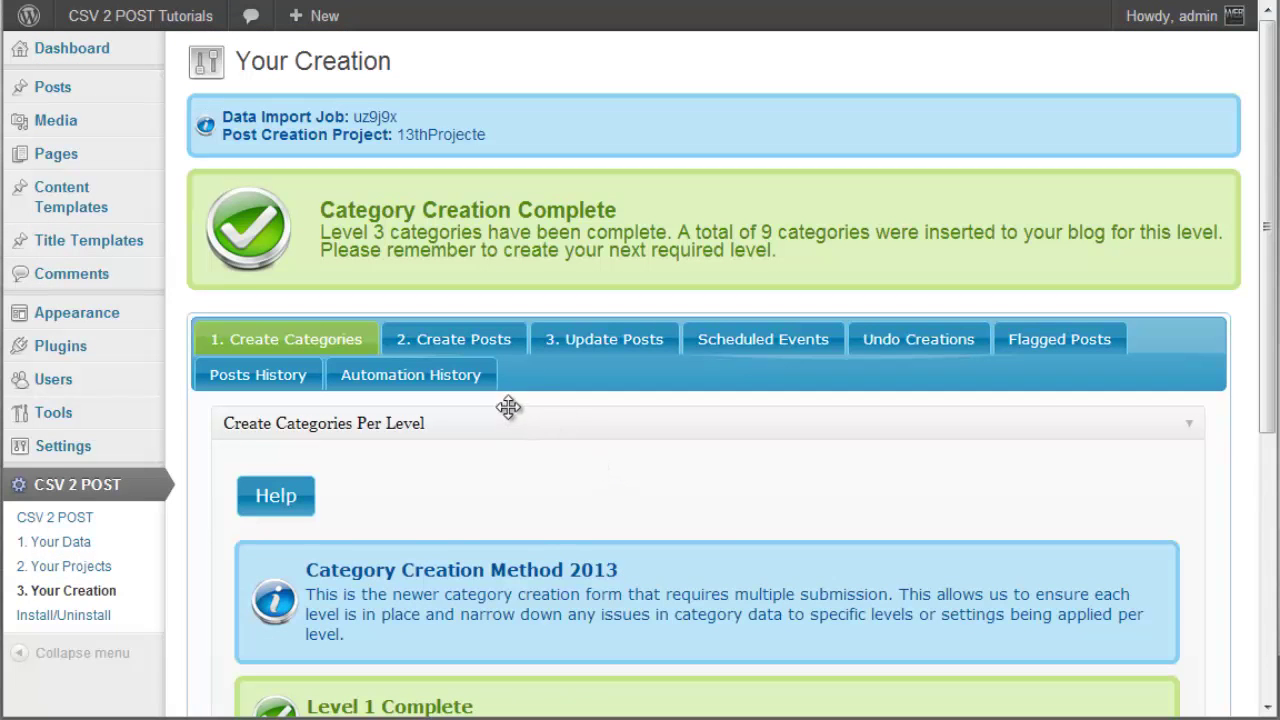
scroll(505, 413, down, 2)
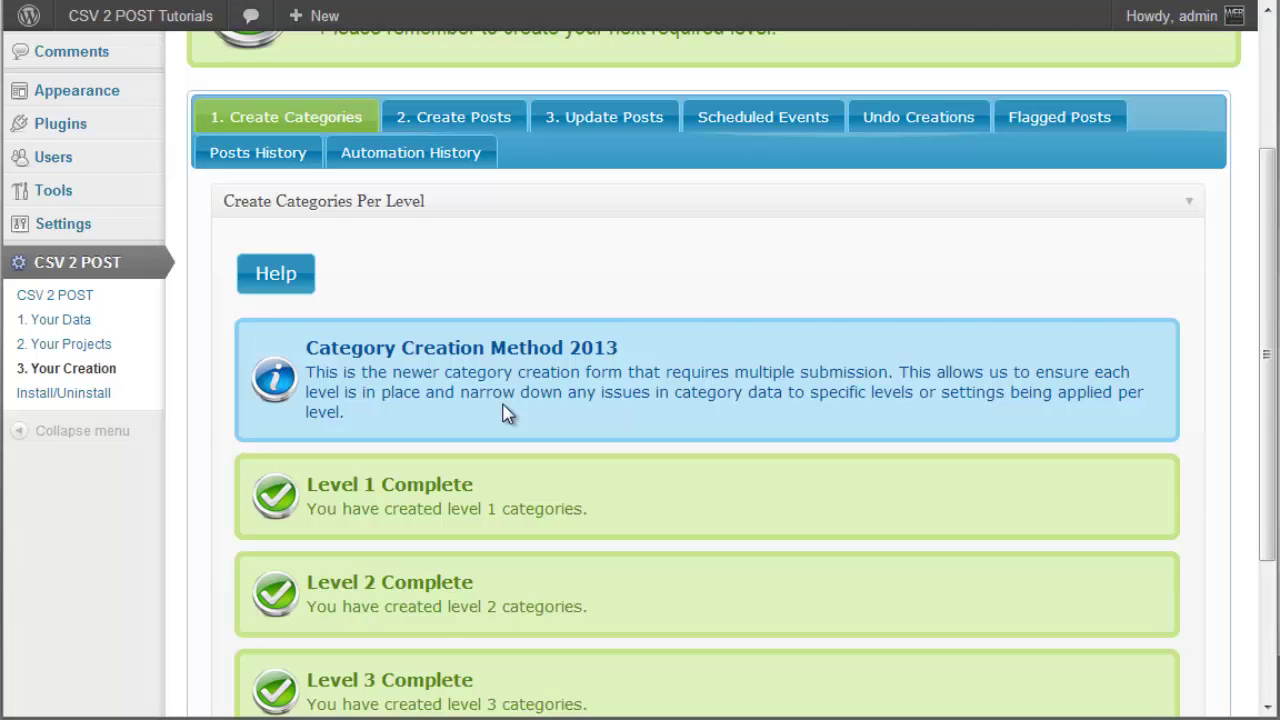
Step: Open the blog's post categories and examine the list for the categories the project created
scroll(505, 413, down, 2)
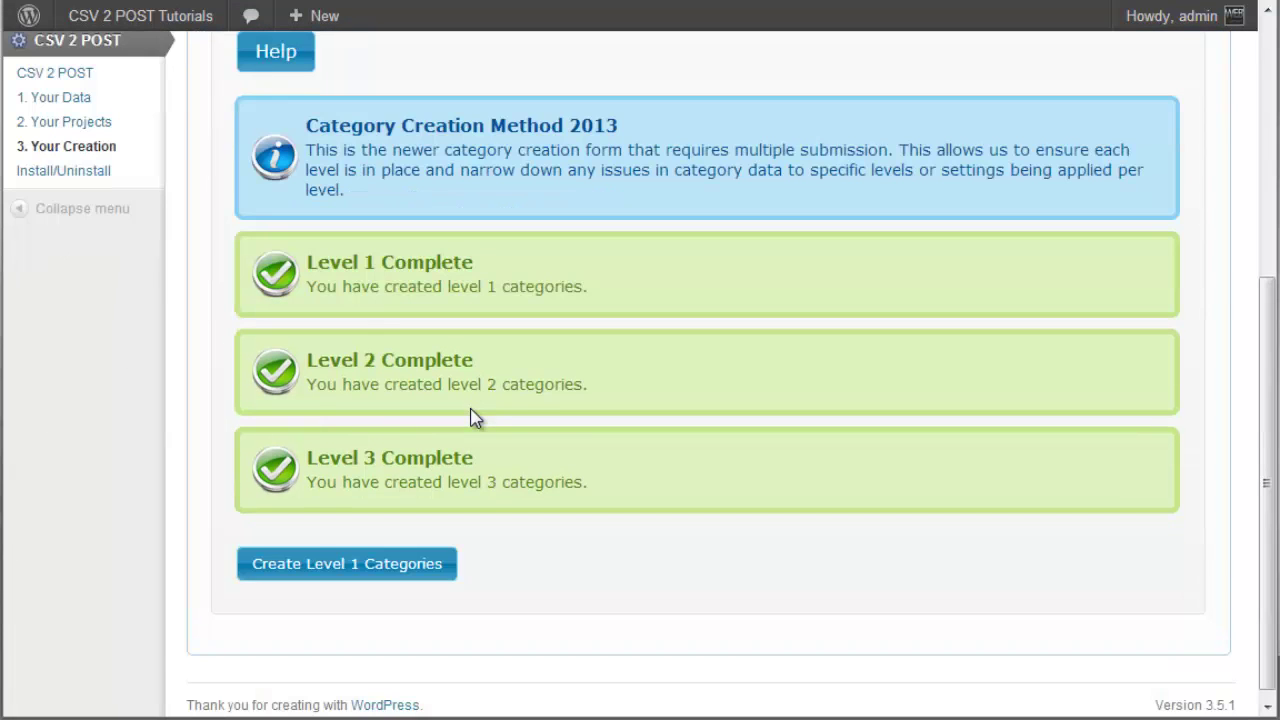
scroll(475, 418, up, 1)
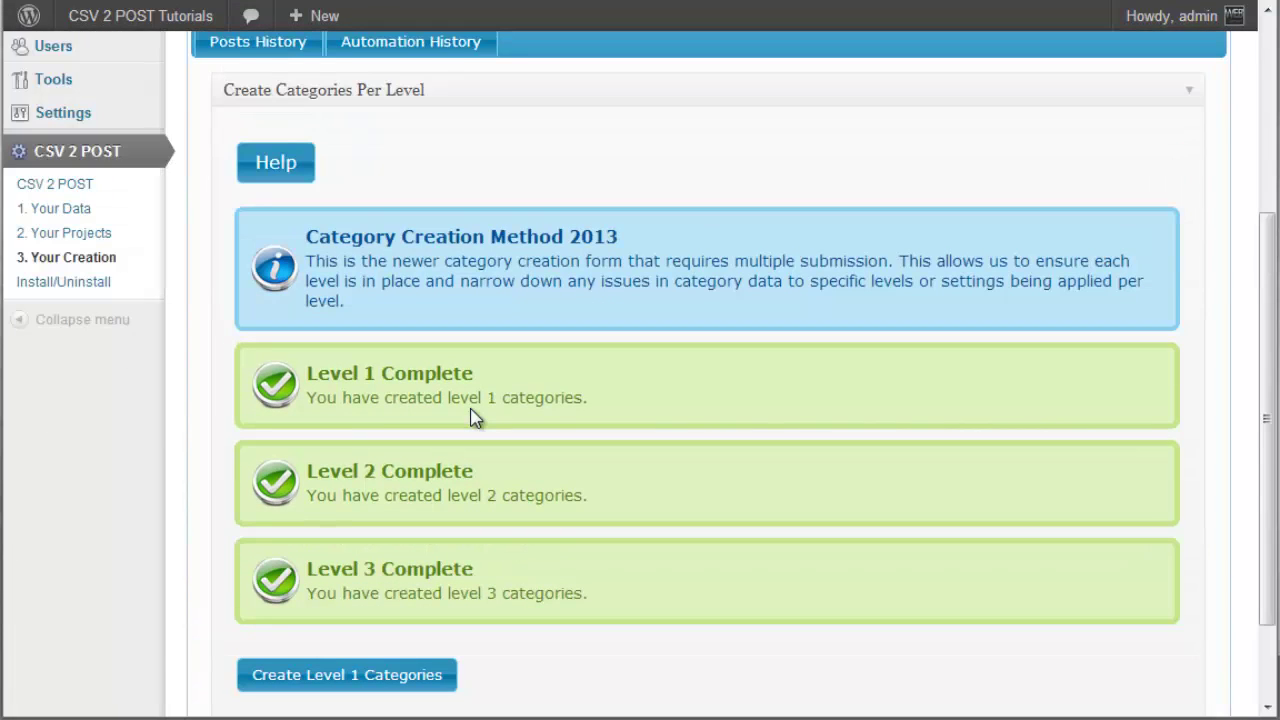
scroll(475, 418, up, 3)
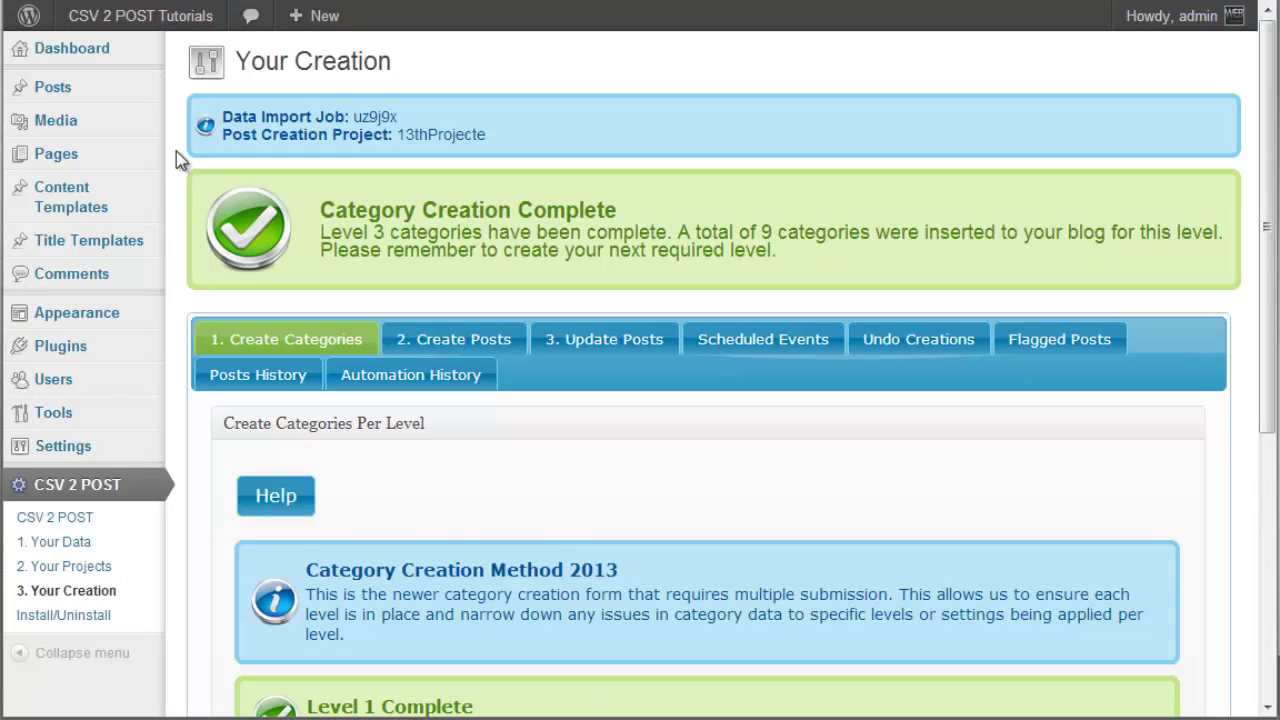
mouse_move(127, 98)
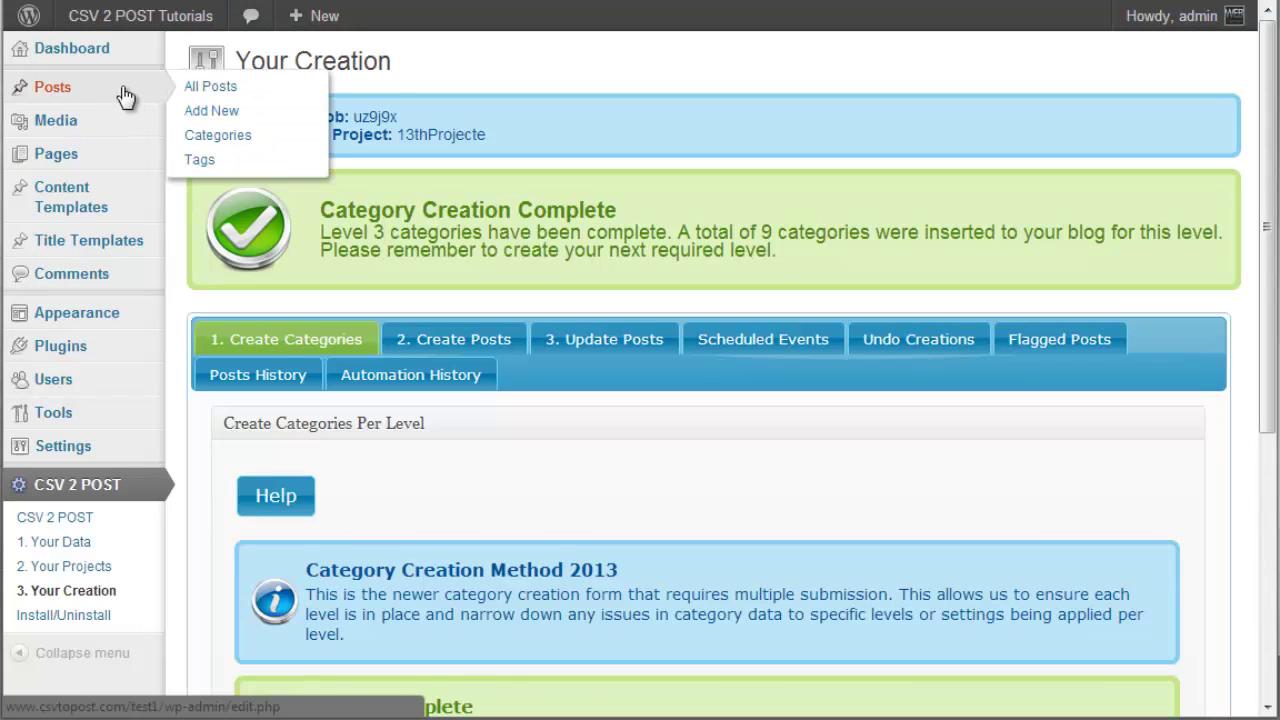
click(240, 138)
scroll(379, 199, down, 1)
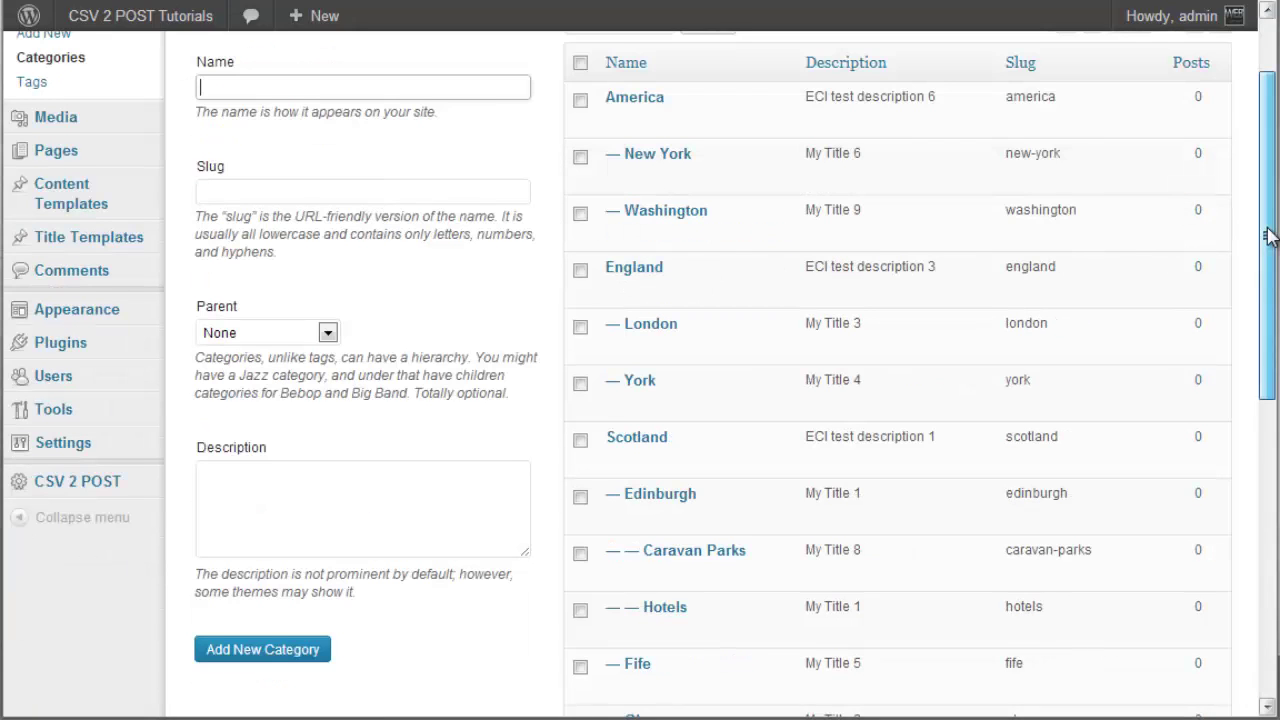
drag(1266, 234, 1268, 220)
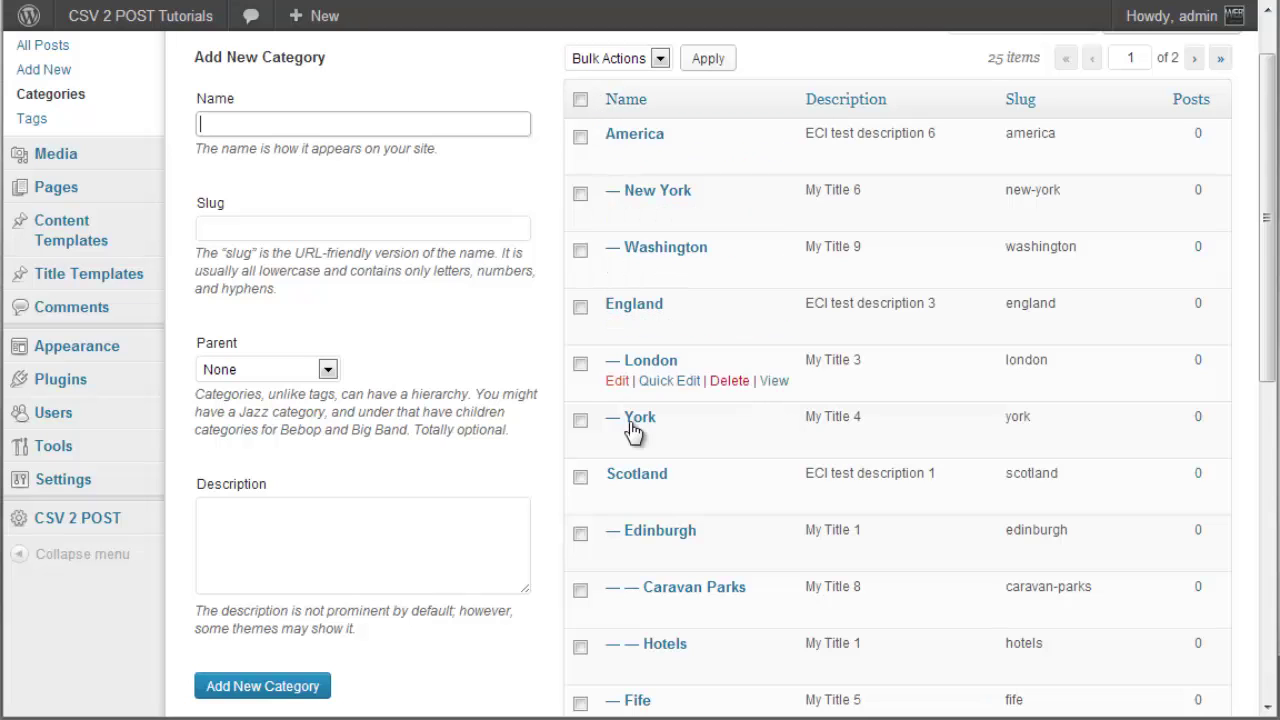
Step: Inspect the available parent categories for a new category to compare their hierarchy with the list
click(310, 381)
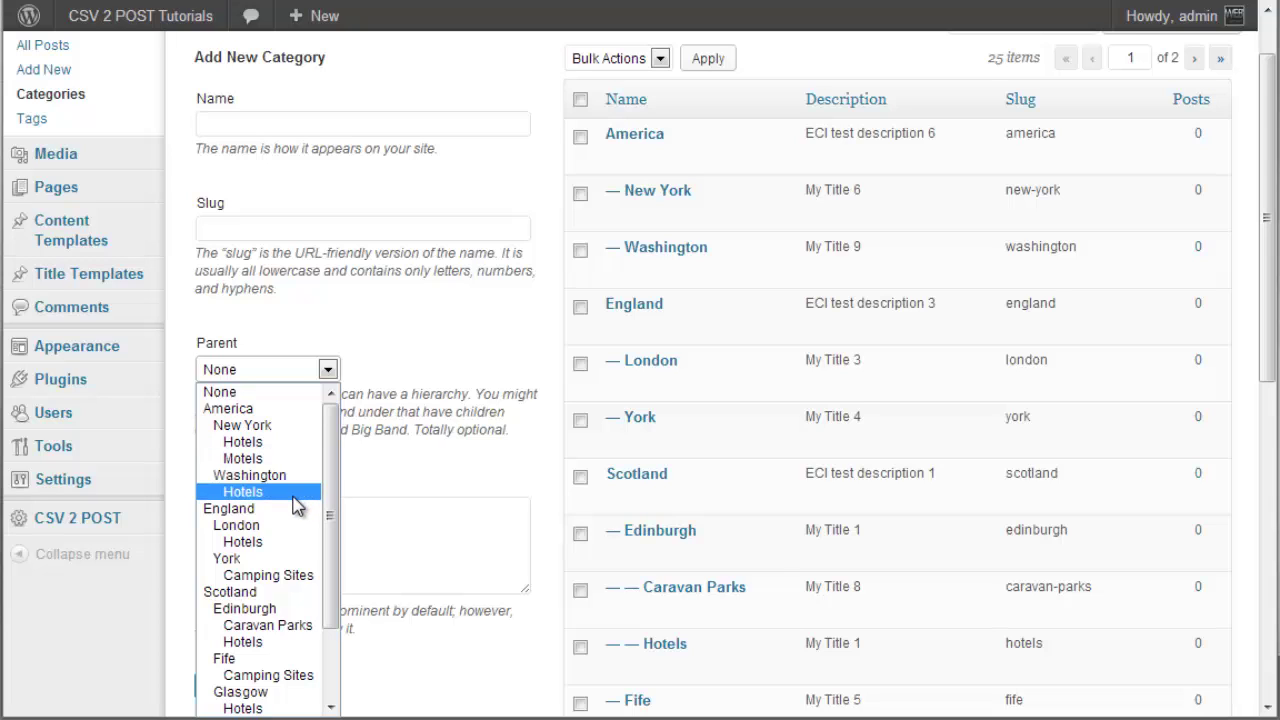
mouse_move(700, 264)
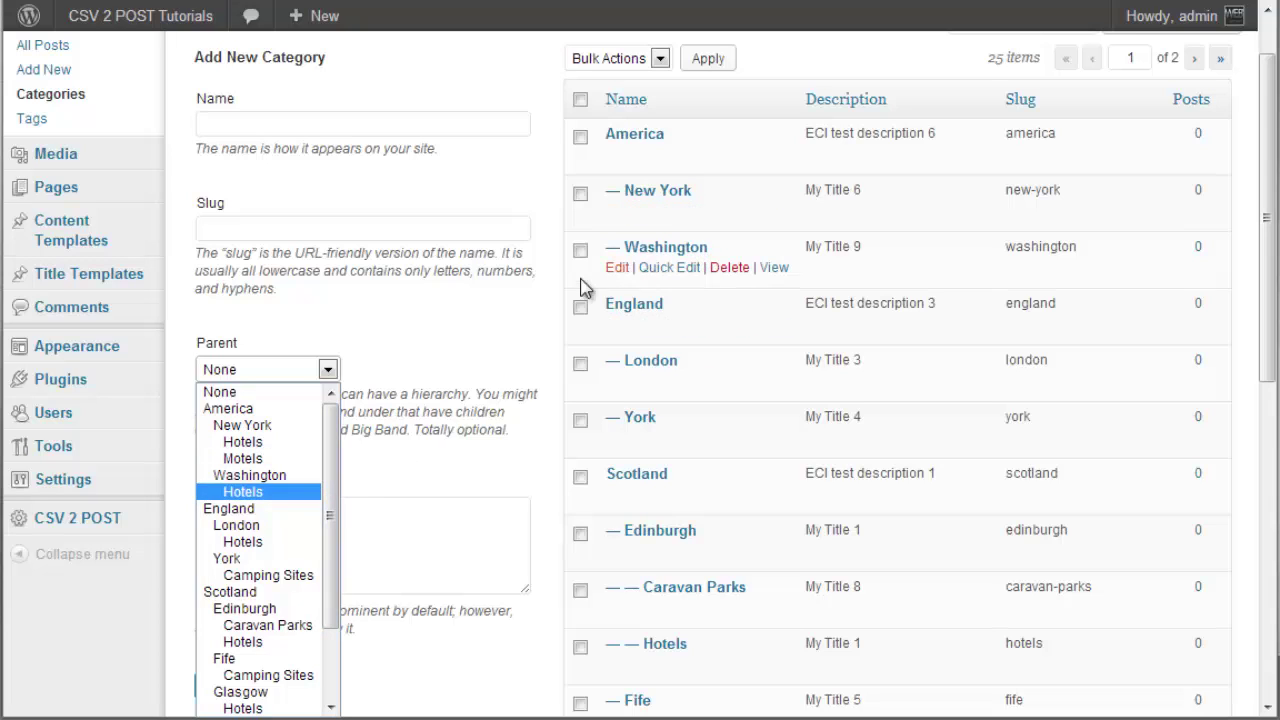
click(437, 316)
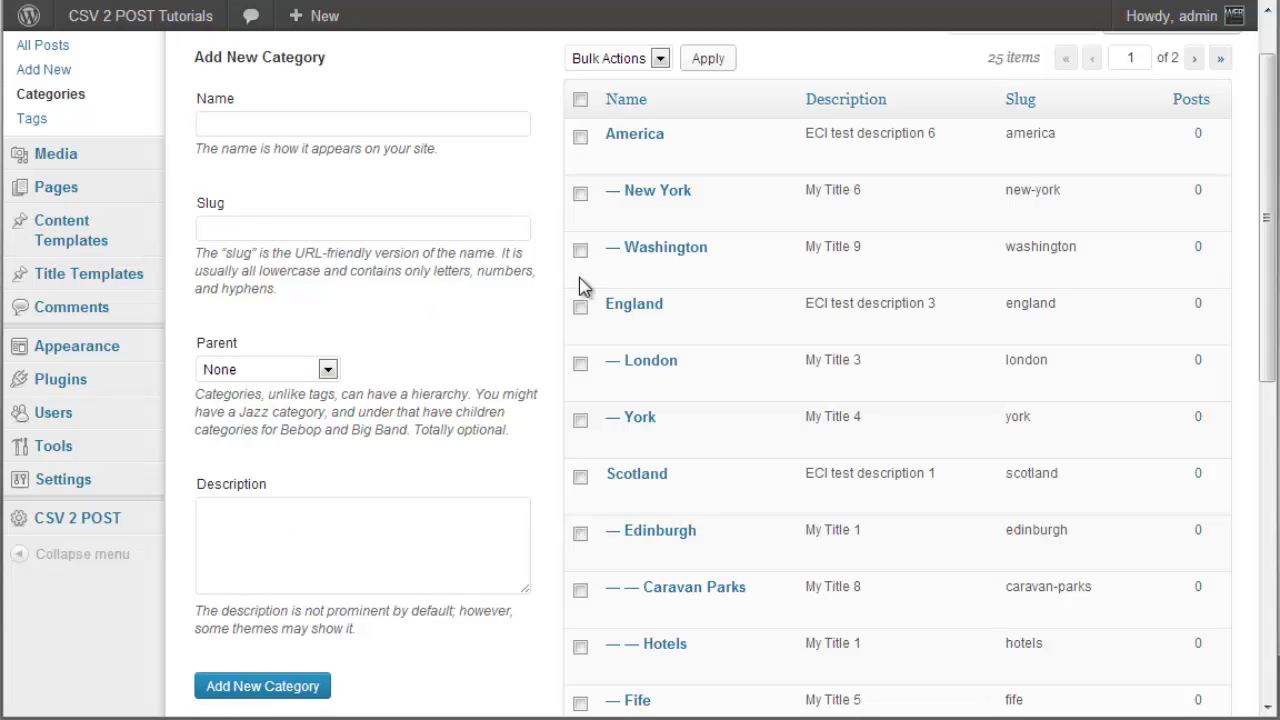
Step: Add a new post category named test55 without a parent
scroll(1268, 250, down, 1)
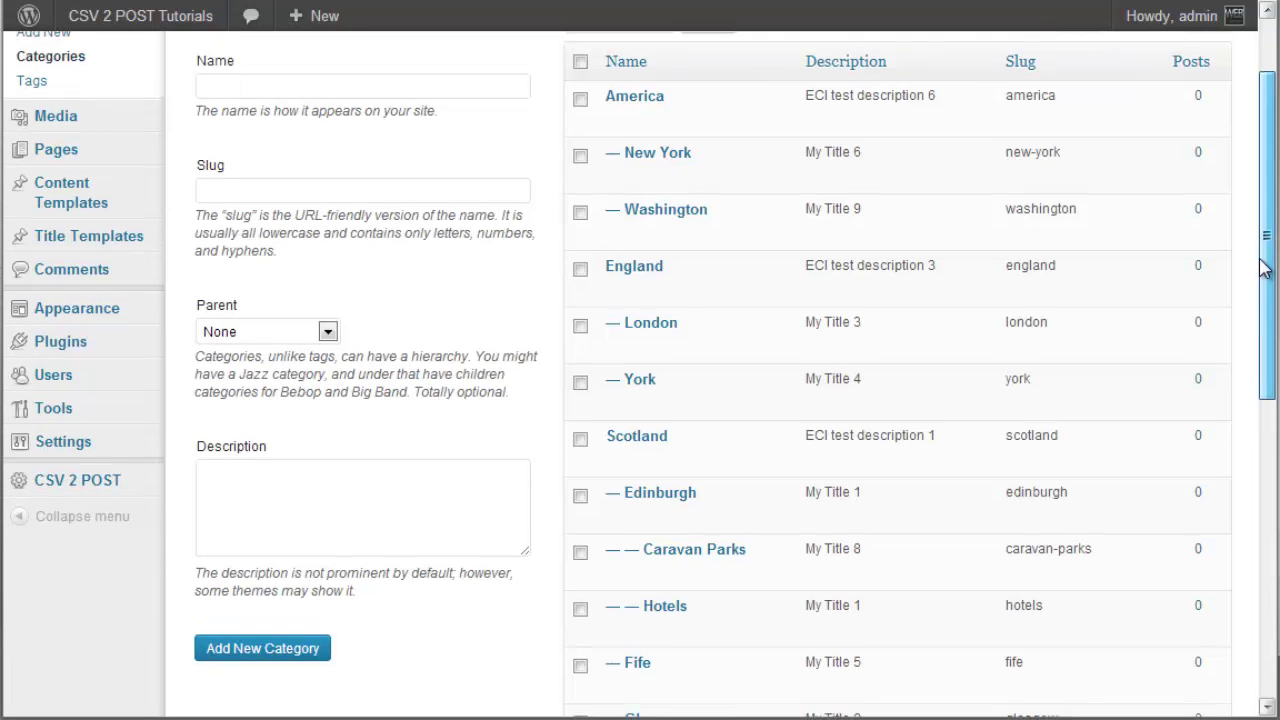
scroll(1262, 252, up, 1)
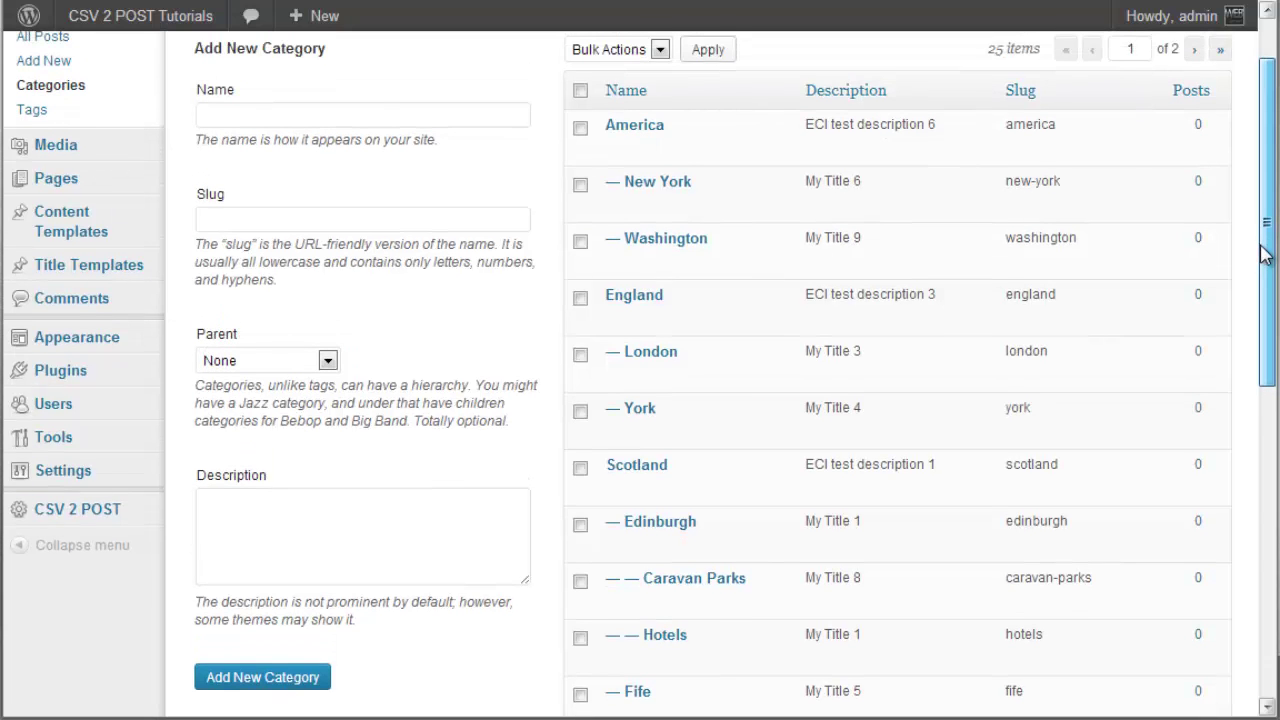
scroll(1264, 254, down, 1)
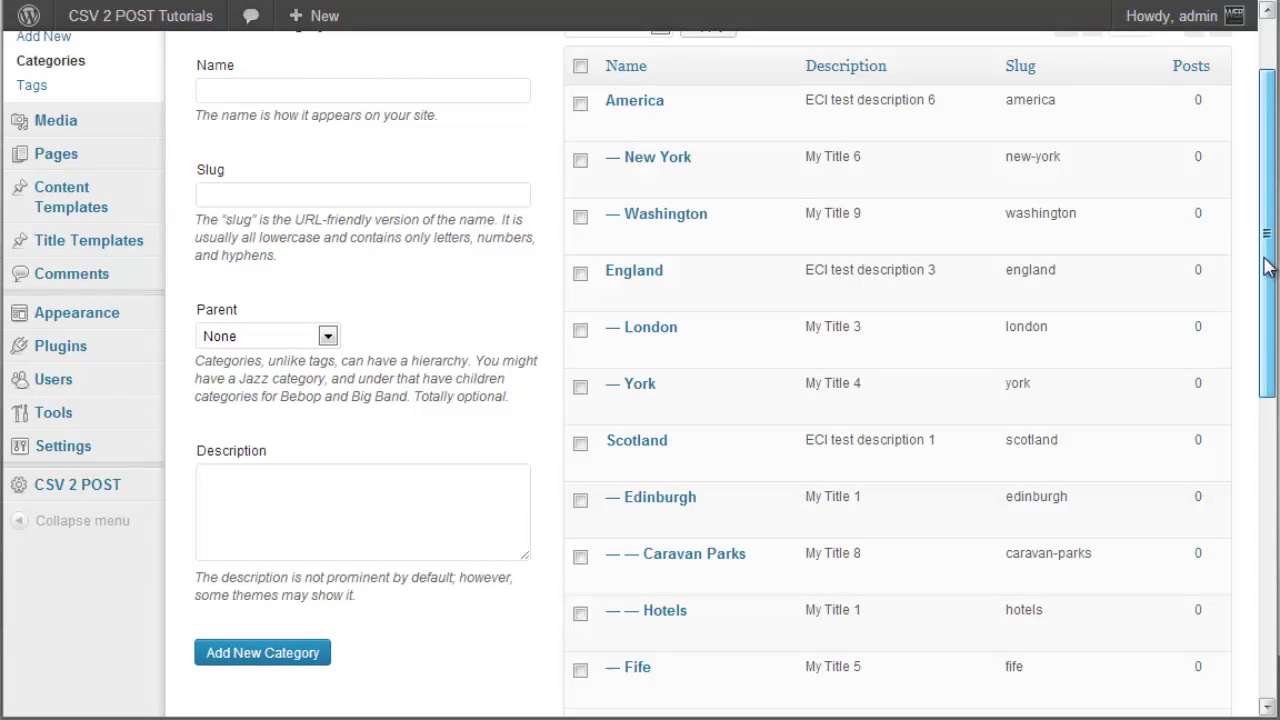
scroll(1268, 265, up, 1)
click(340, 148)
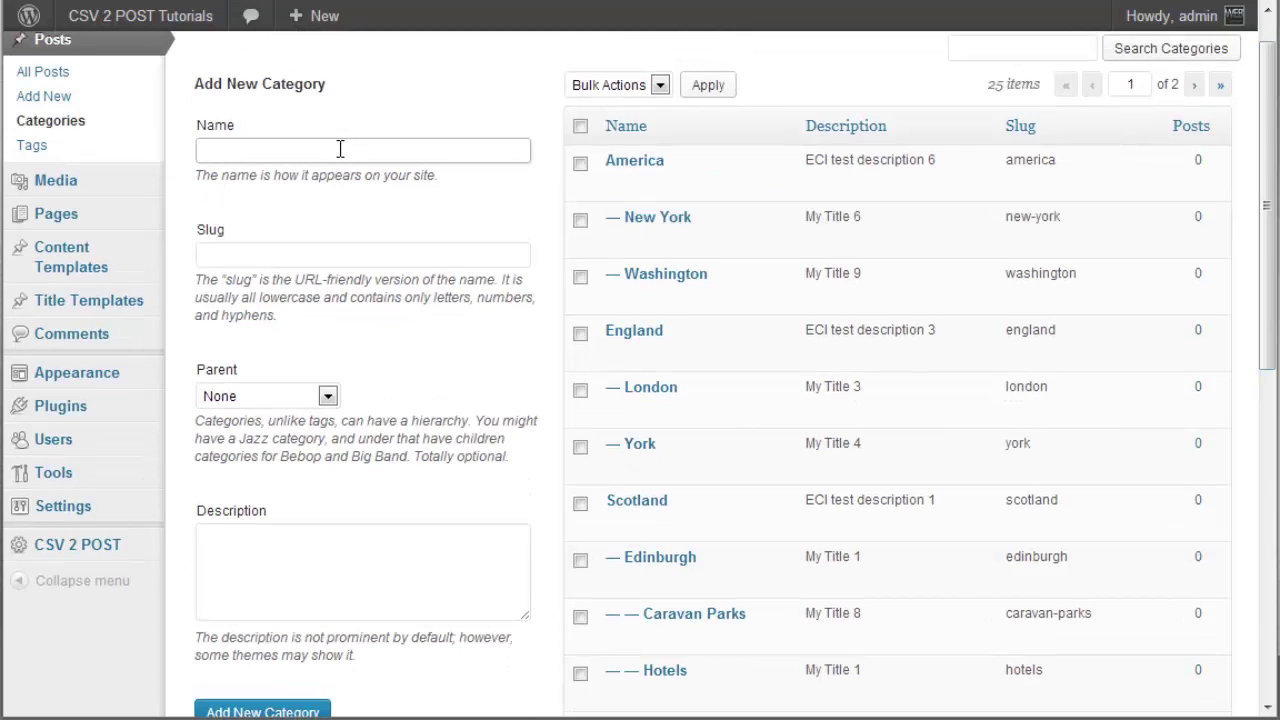
text(test55)
click(300, 710)
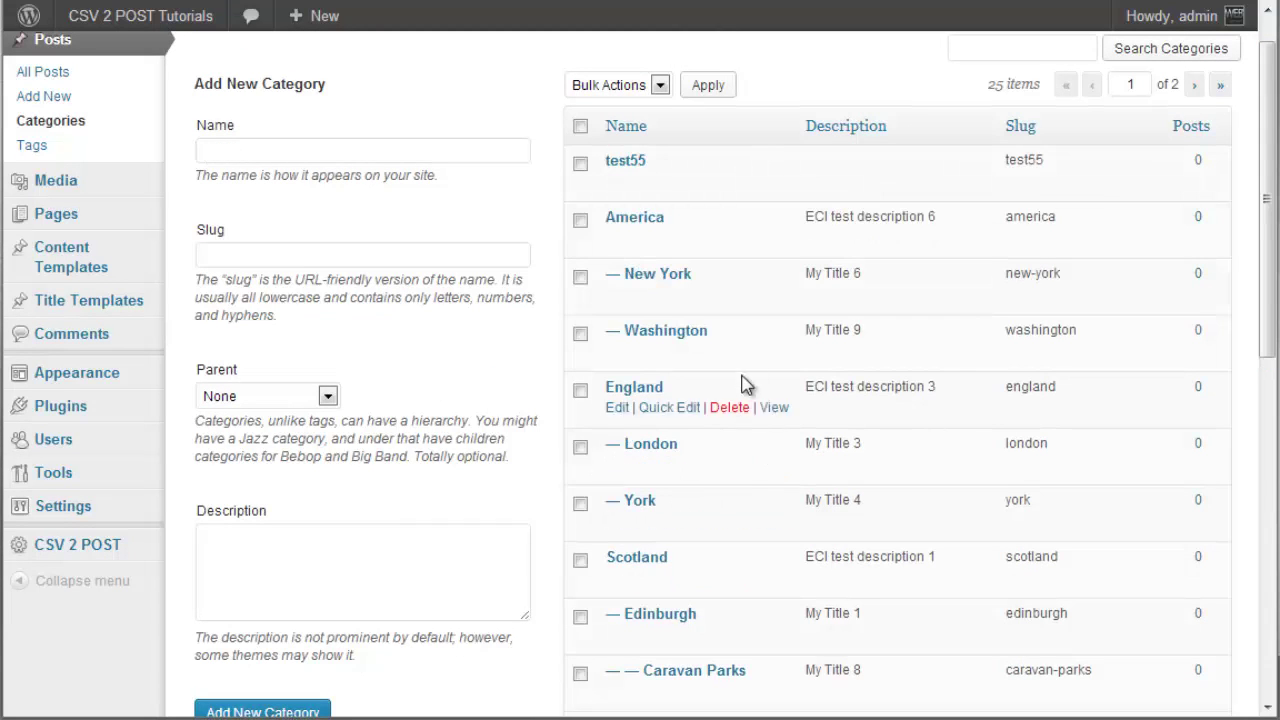
Step: Reload the post categories and examine how all three levels are nested in the list
click(50, 120)
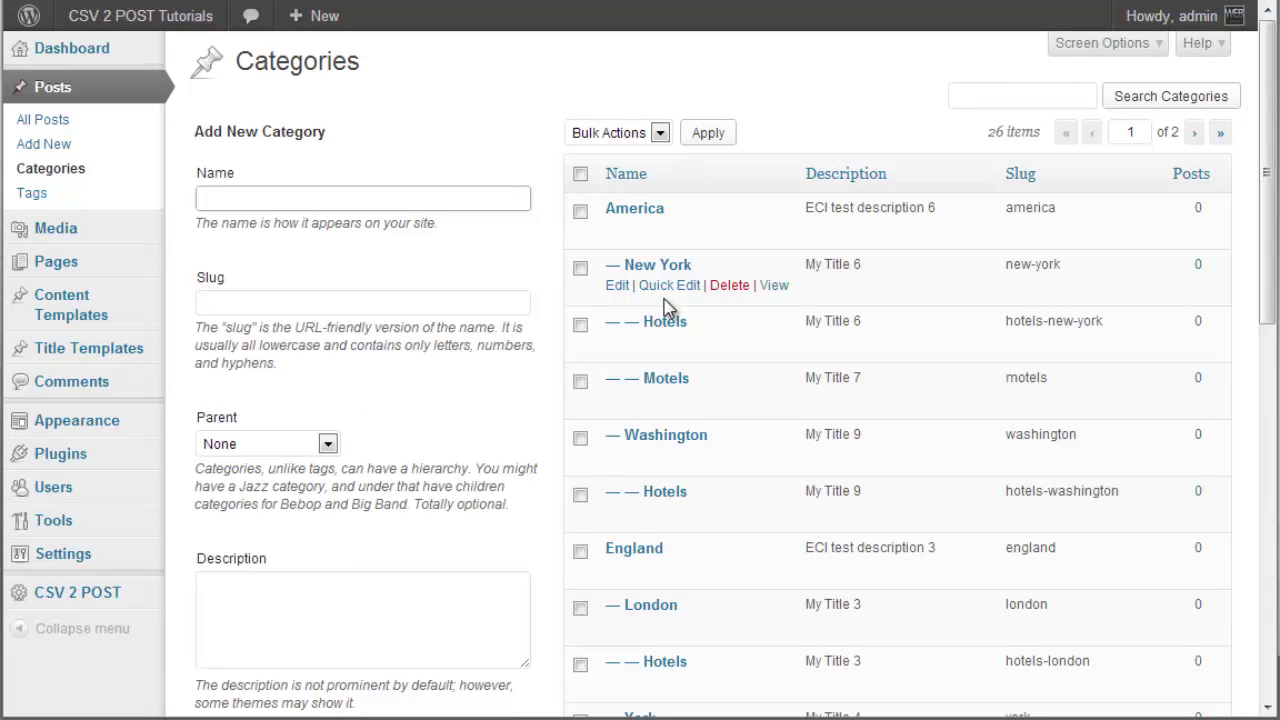
scroll(663, 318, down, 2)
scroll(663, 318, down, 12)
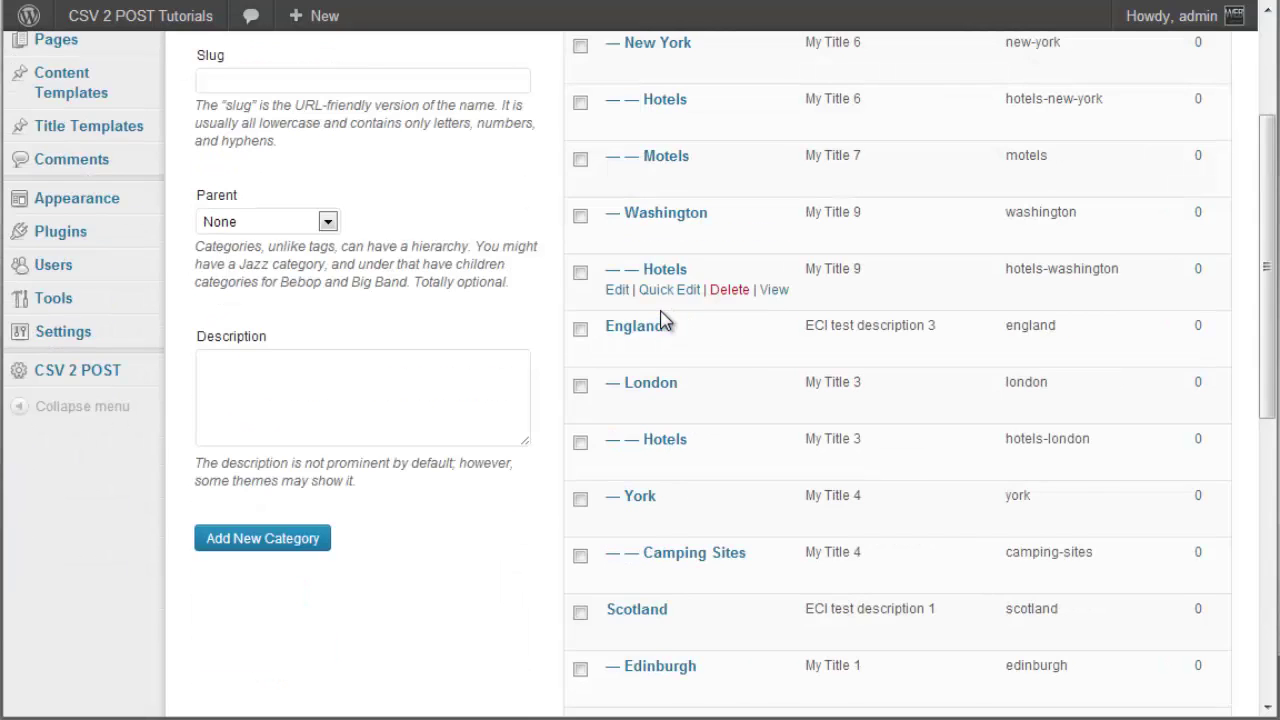
scroll(663, 340, up, 14)
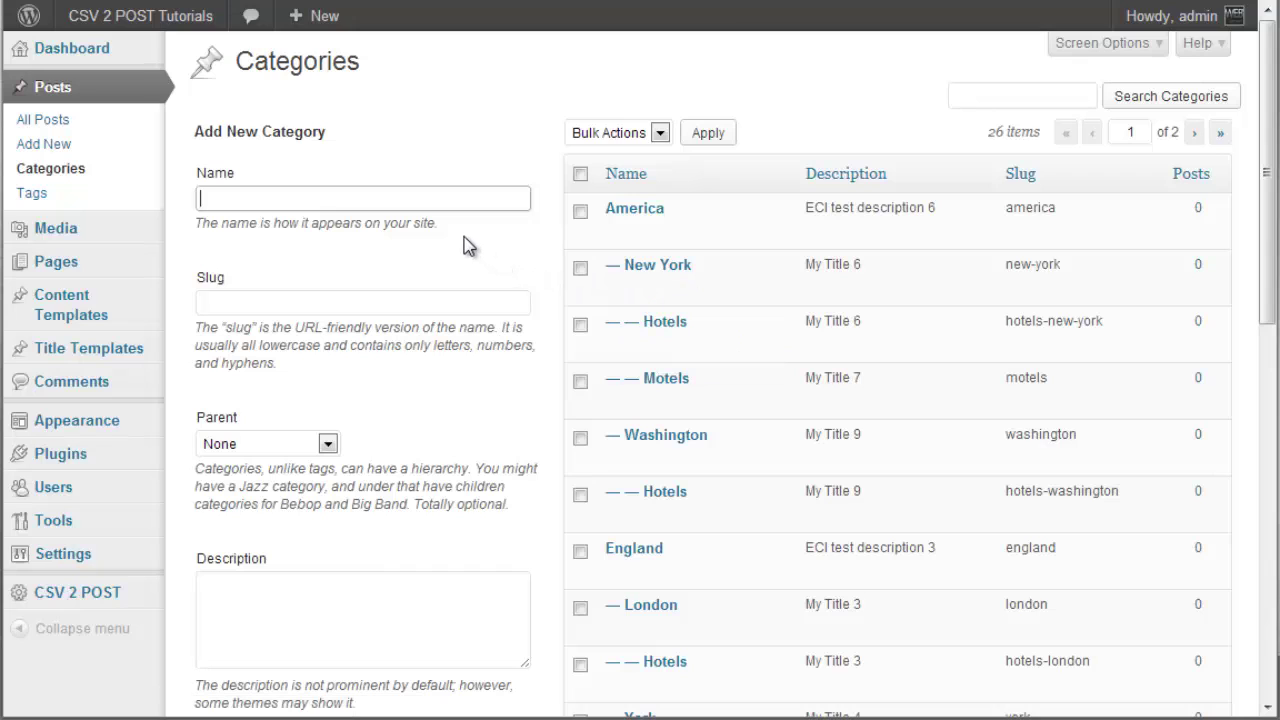
scroll(466, 250, down, 2)
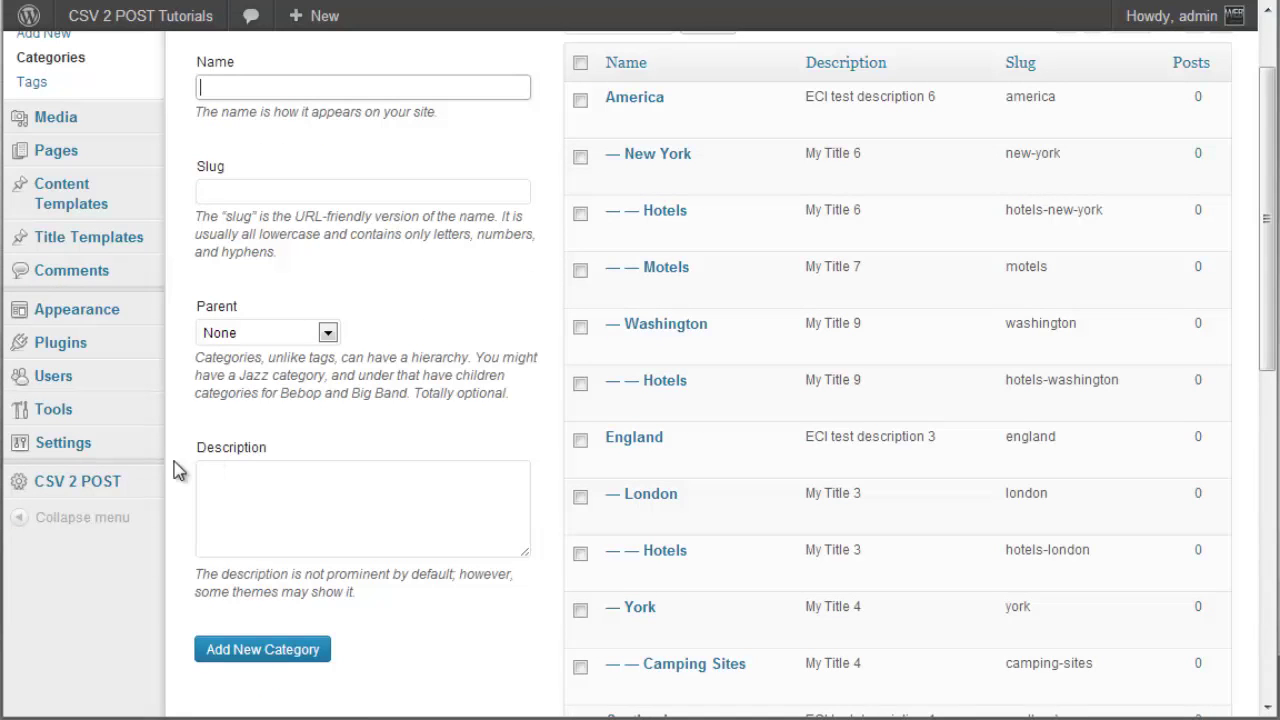
Step: Return to the Your Creation page and delete the current project's categories, accepting the confirmation
mouse_move(115, 493)
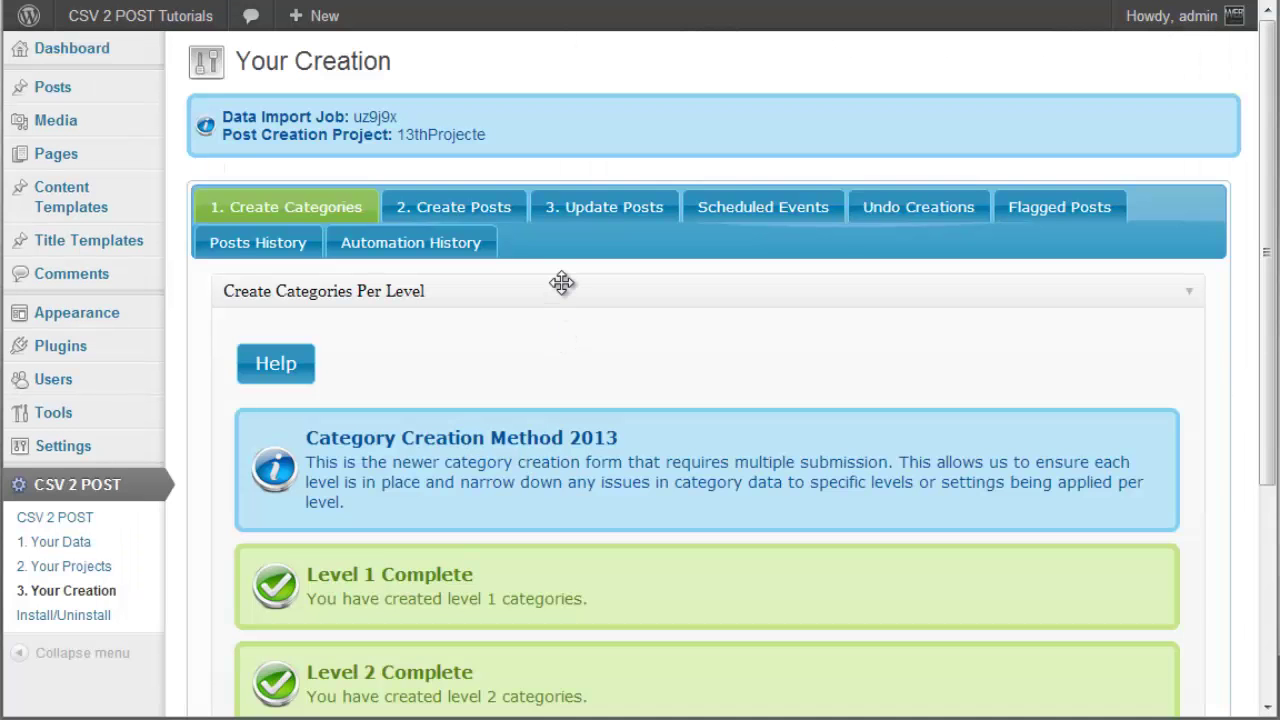
scroll(562, 290, down, 2)
scroll(561, 291, up, 1)
scroll(562, 290, up, 1)
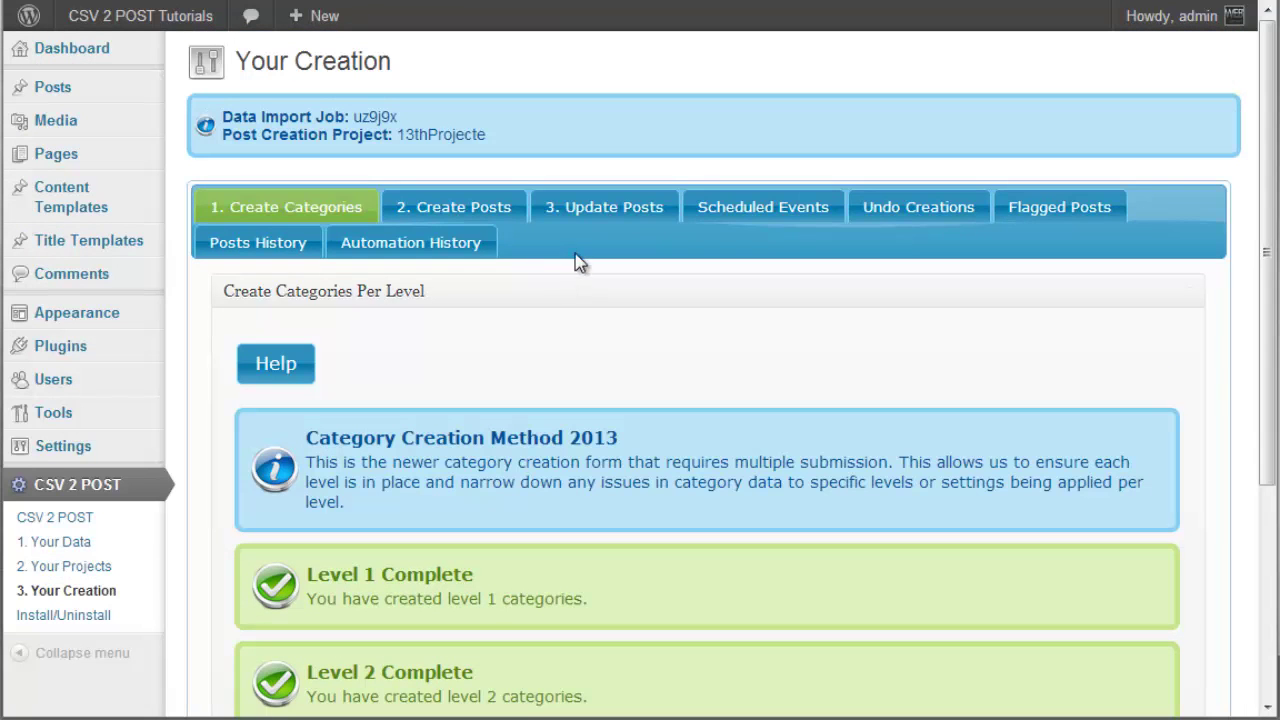
click(895, 210)
scroll(556, 263, down, 1)
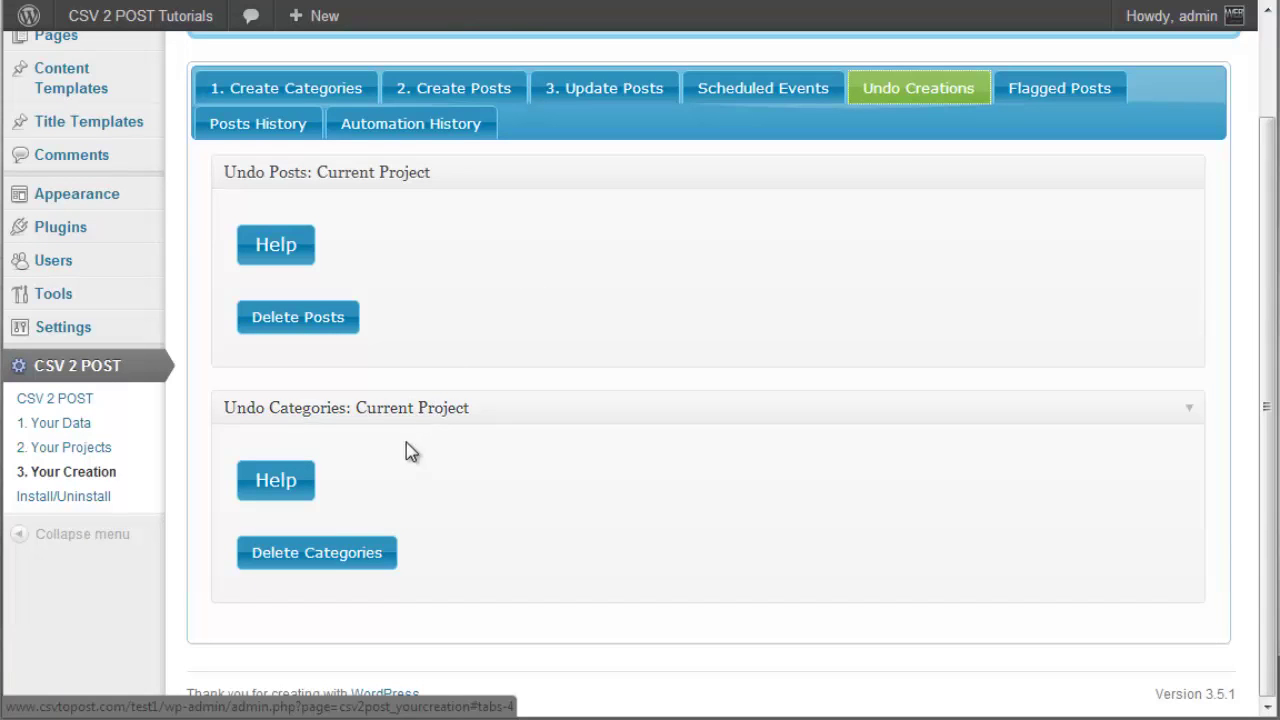
click(310, 574)
click(910, 430)
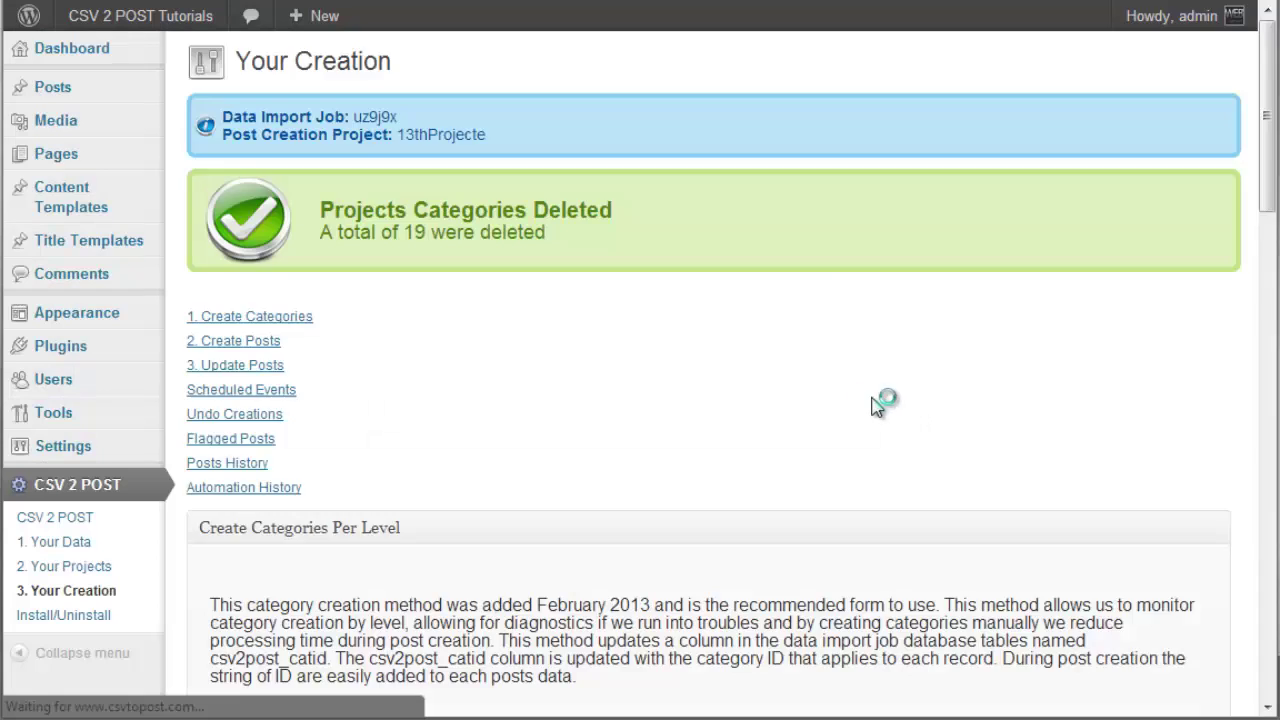
Step: Check the blog's post categories to see which ones remain after the deletion
scroll(165, 148, up, 3)
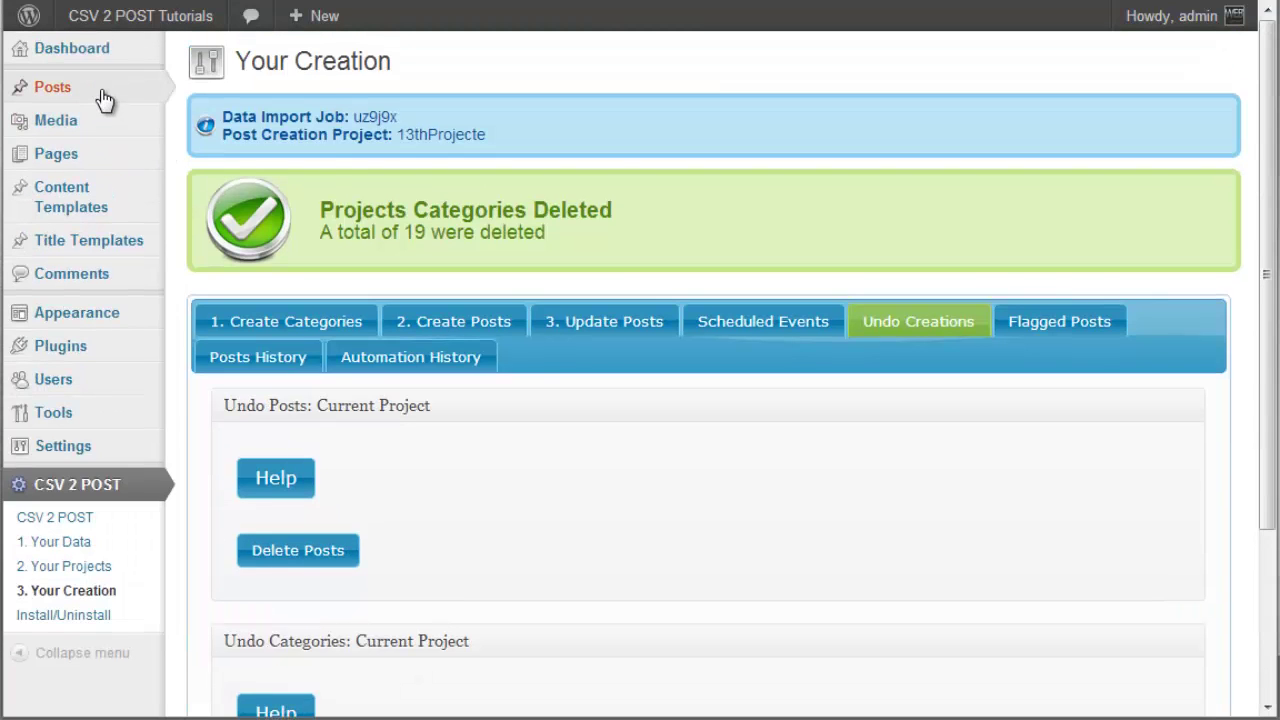
mouse_move(100, 95)
click(220, 140)
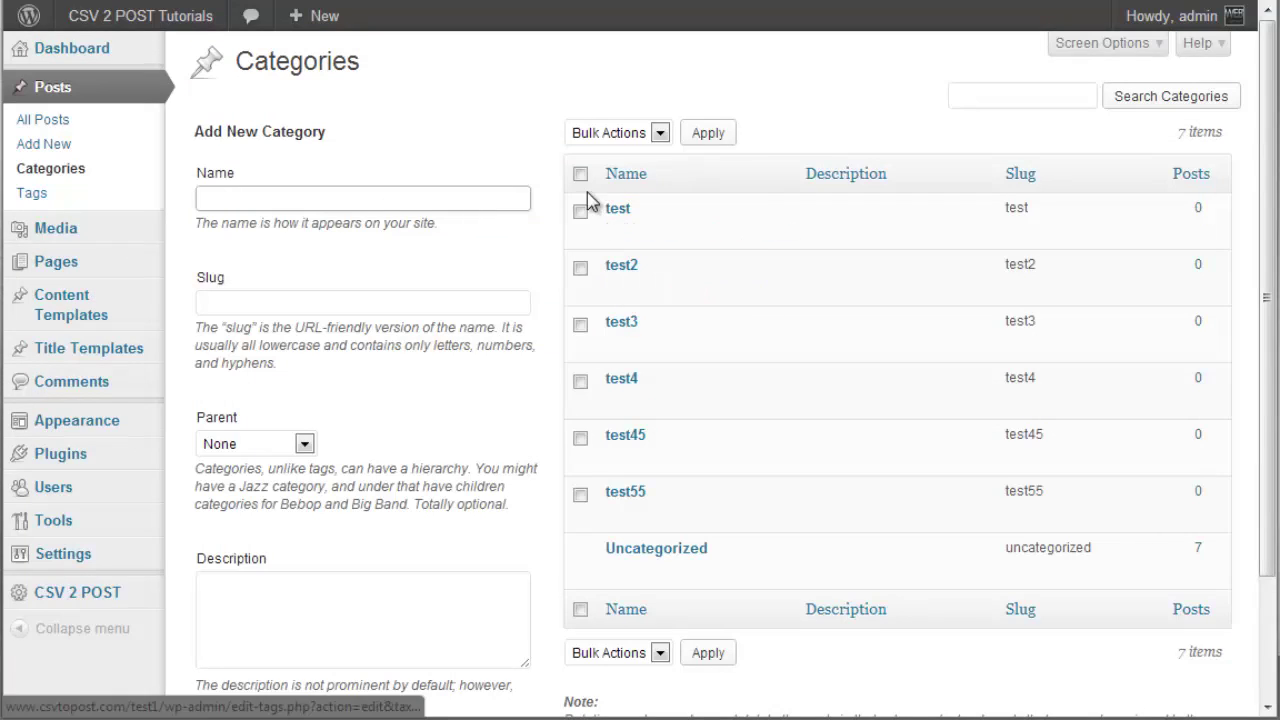
scroll(640, 425, down, 2)
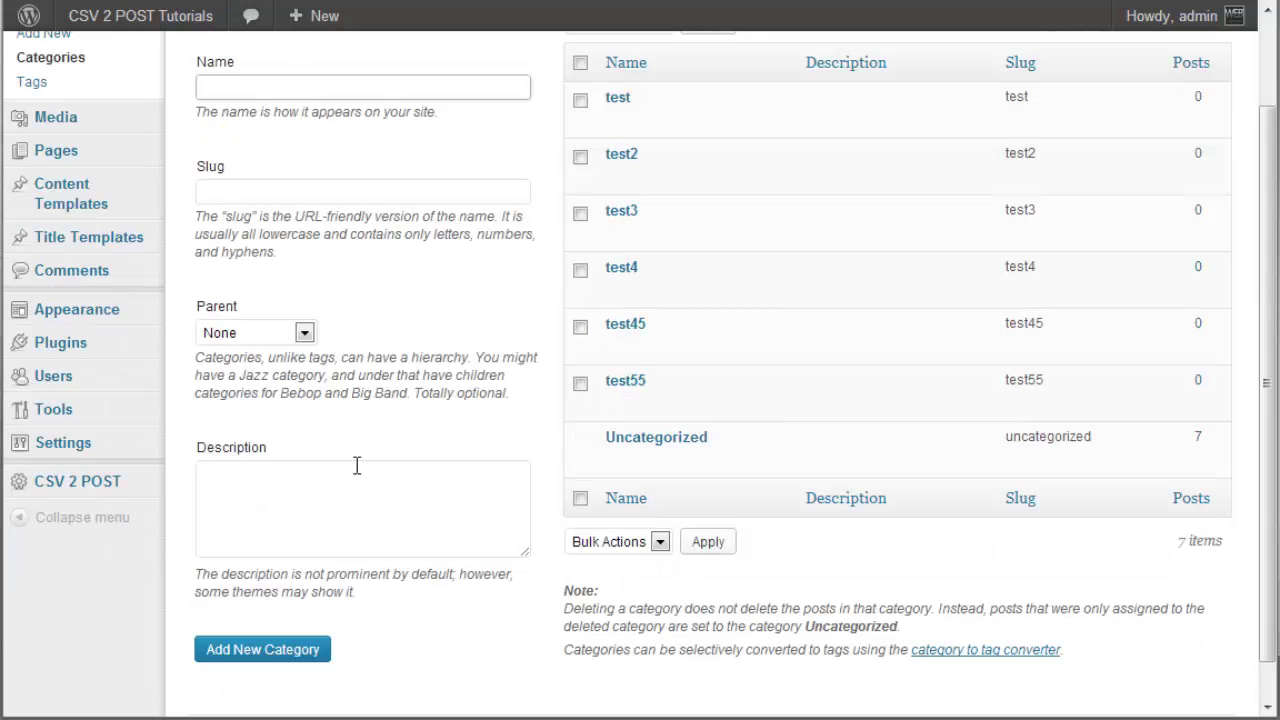
Step: Go back to the Your Creation page and check the creation status of each category level
mouse_move(29, 490)
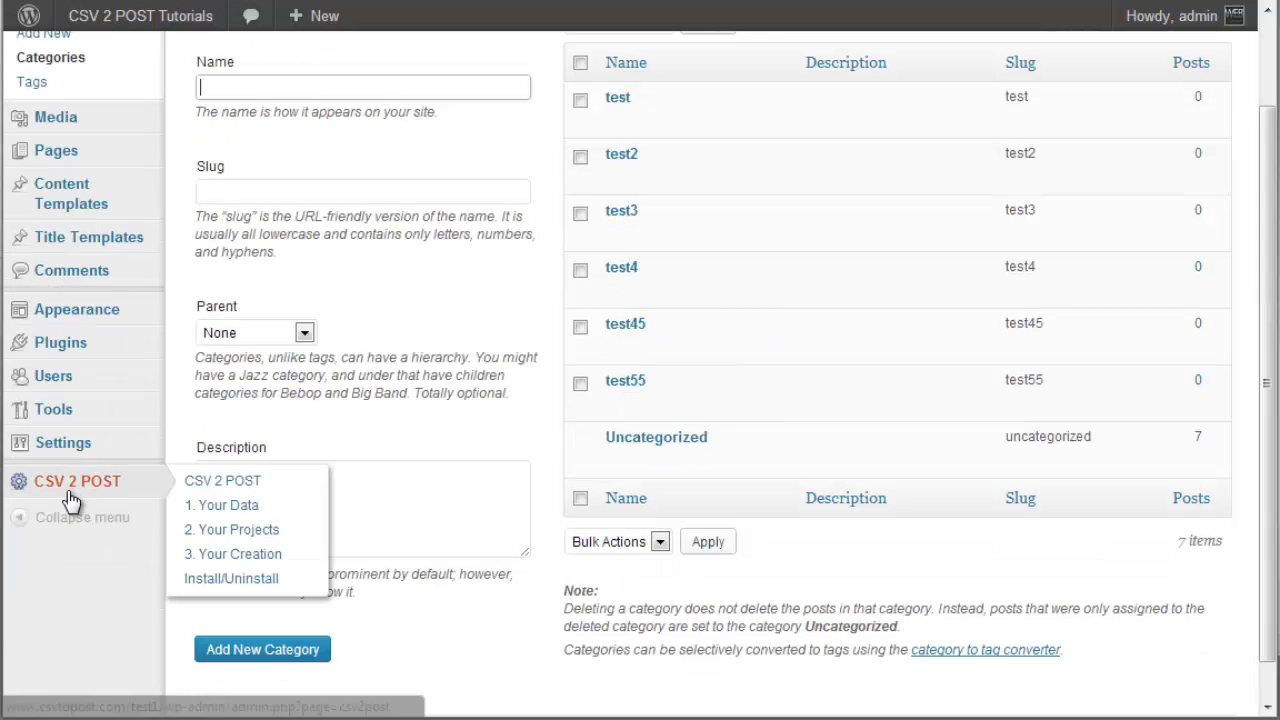
click(252, 563)
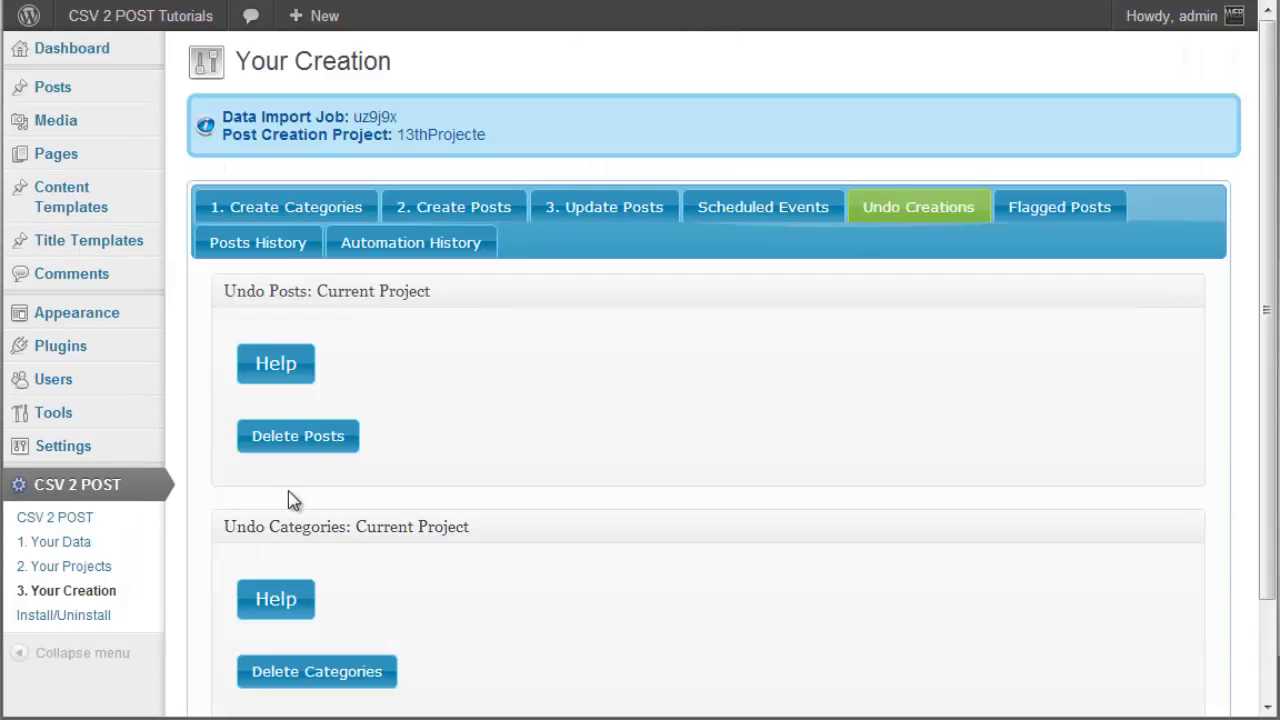
click(283, 218)
scroll(286, 251, down, 3)
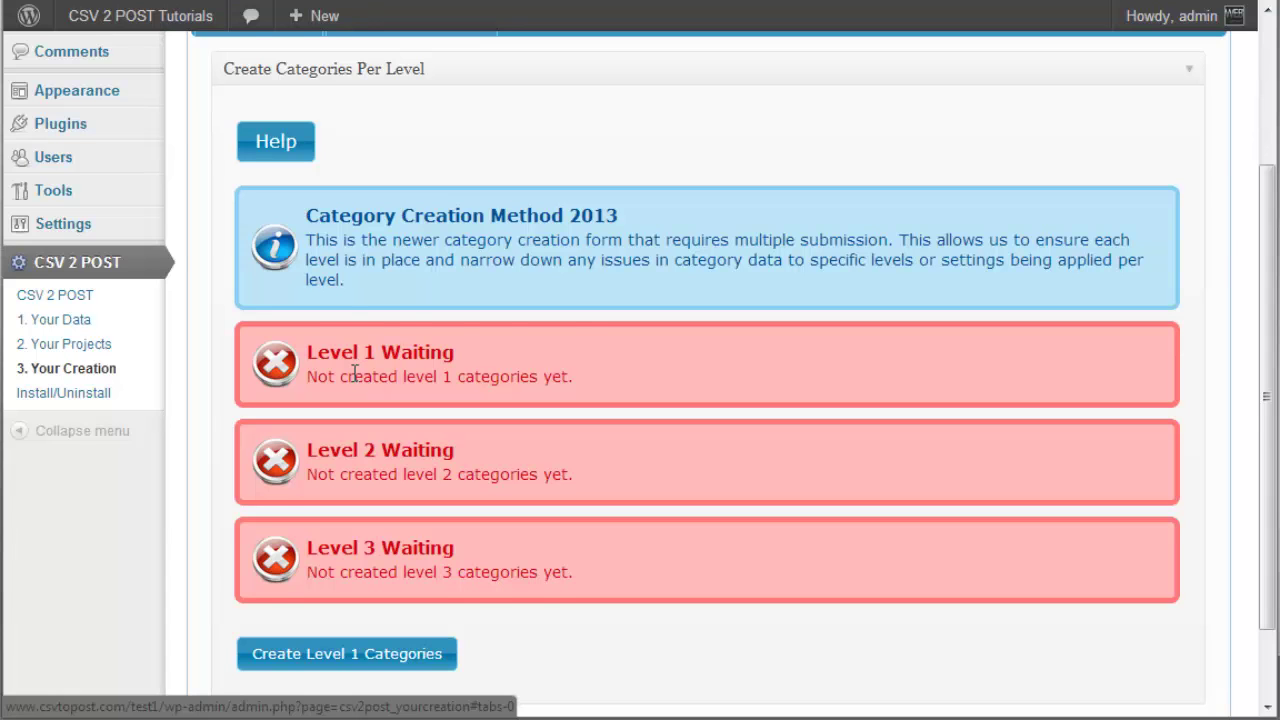
scroll(355, 374, up, 3)
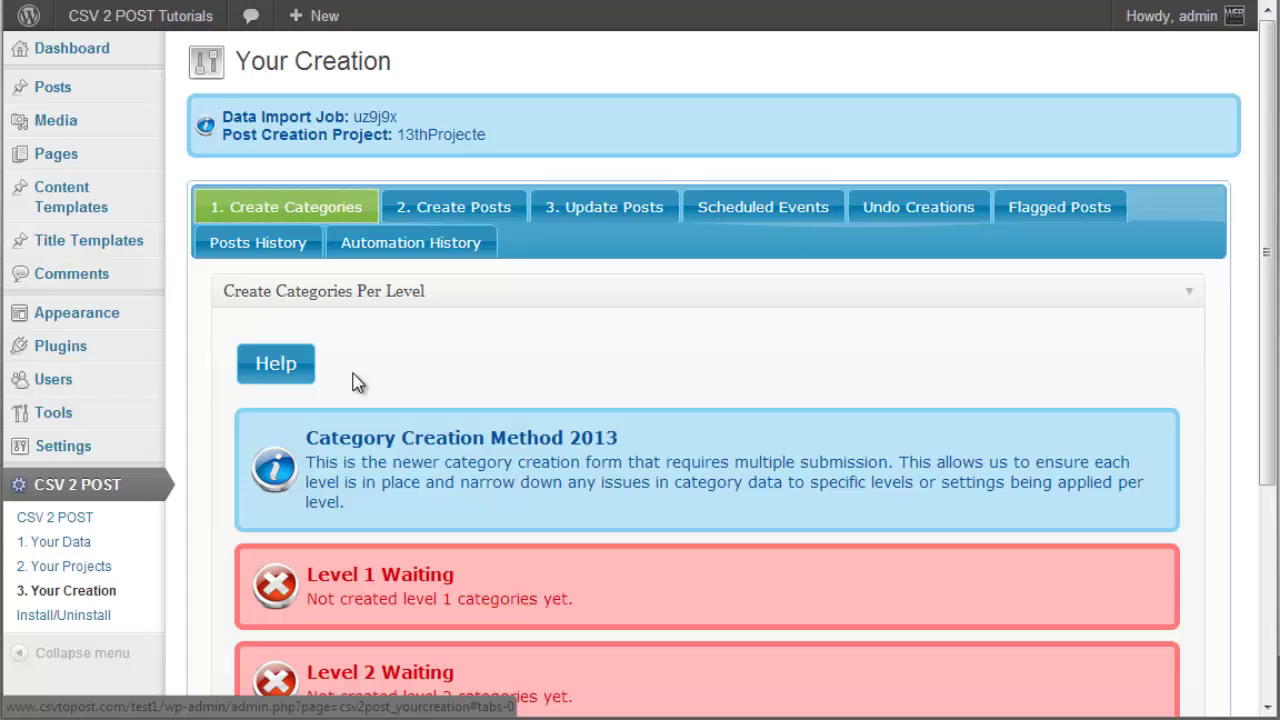